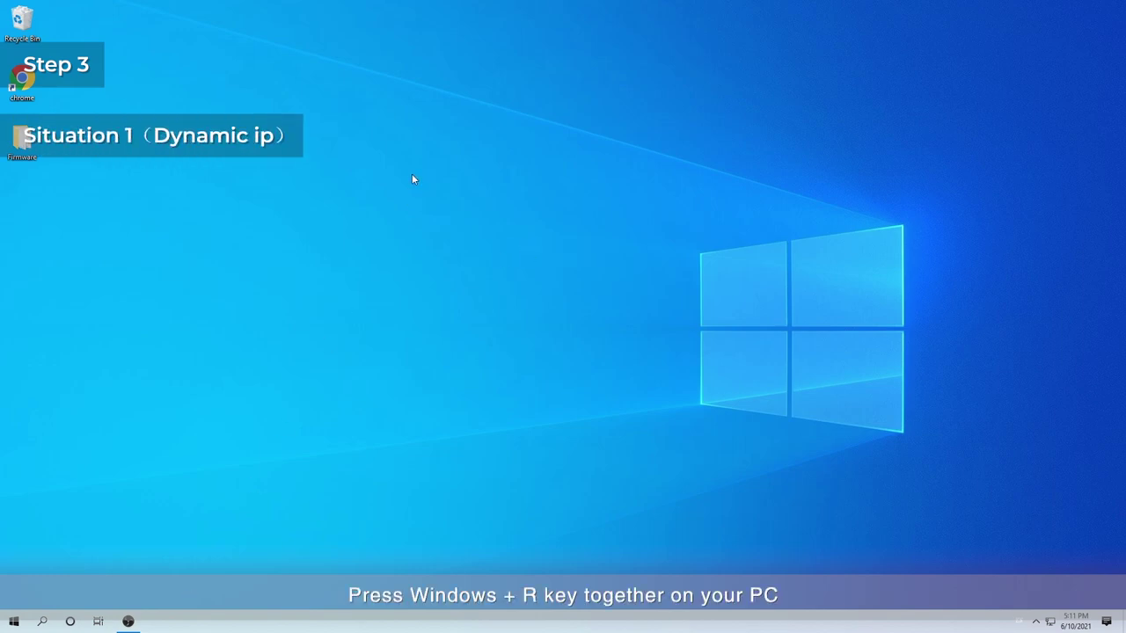
# Open Network Connections by running ncpa.cpl from the Run box
pyautogui.press('super+r')
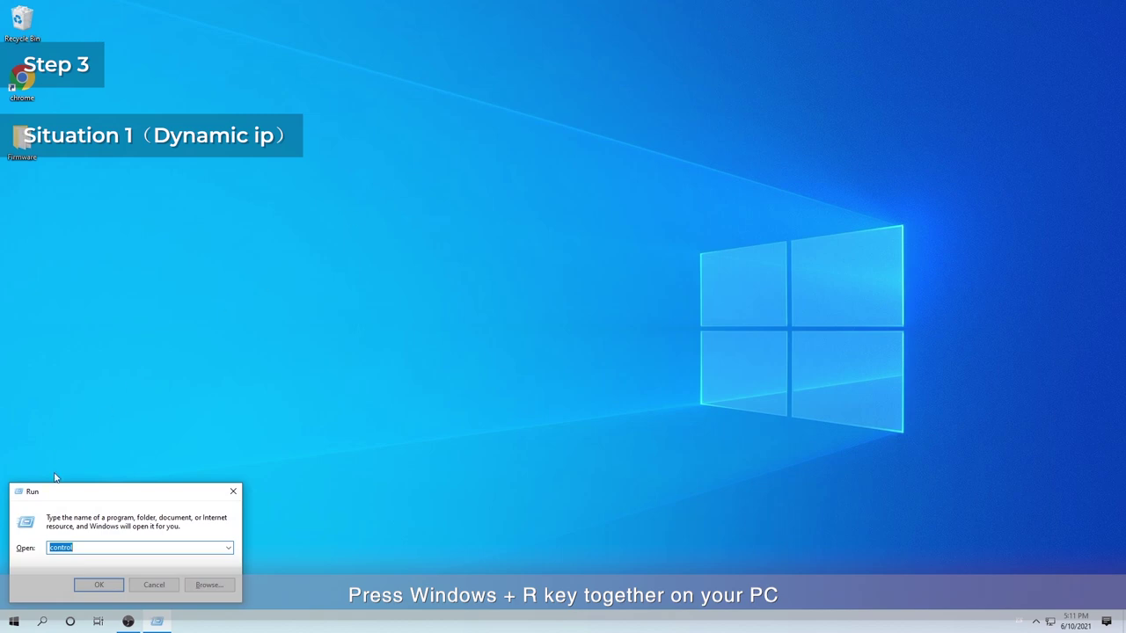
pyautogui.write('ncpa')
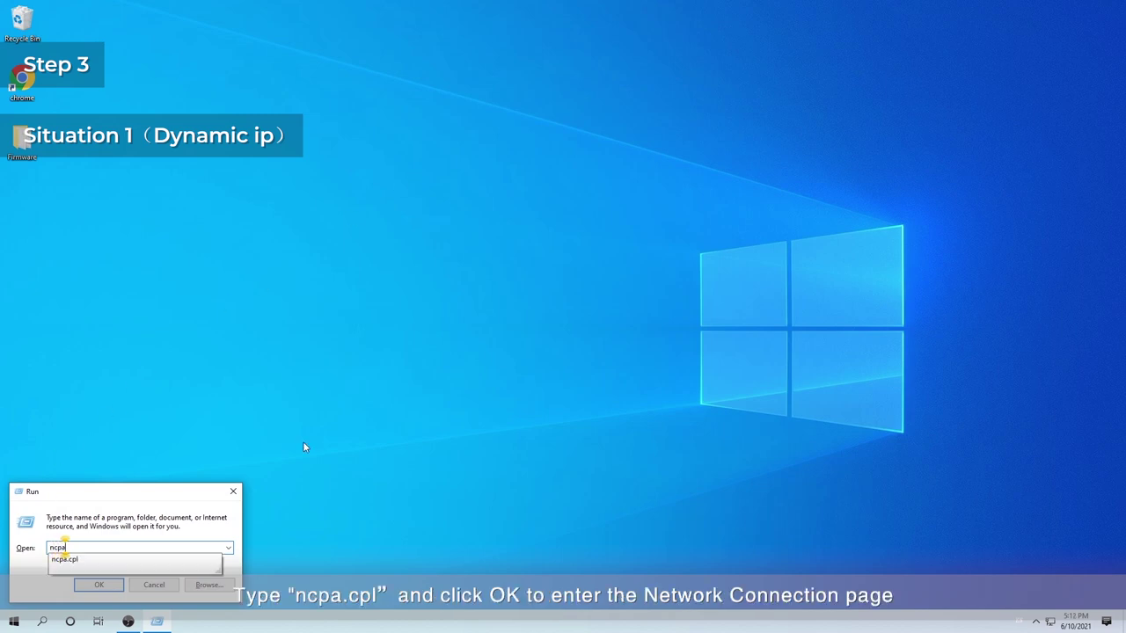
pyautogui.write('.cpl')
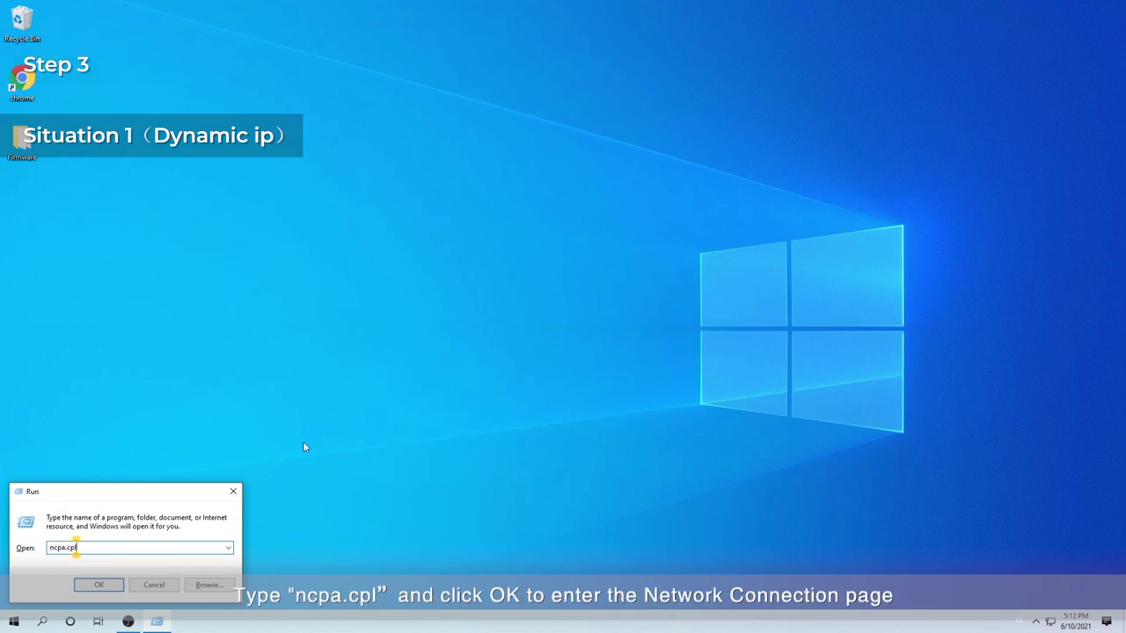
pyautogui.press('Return')
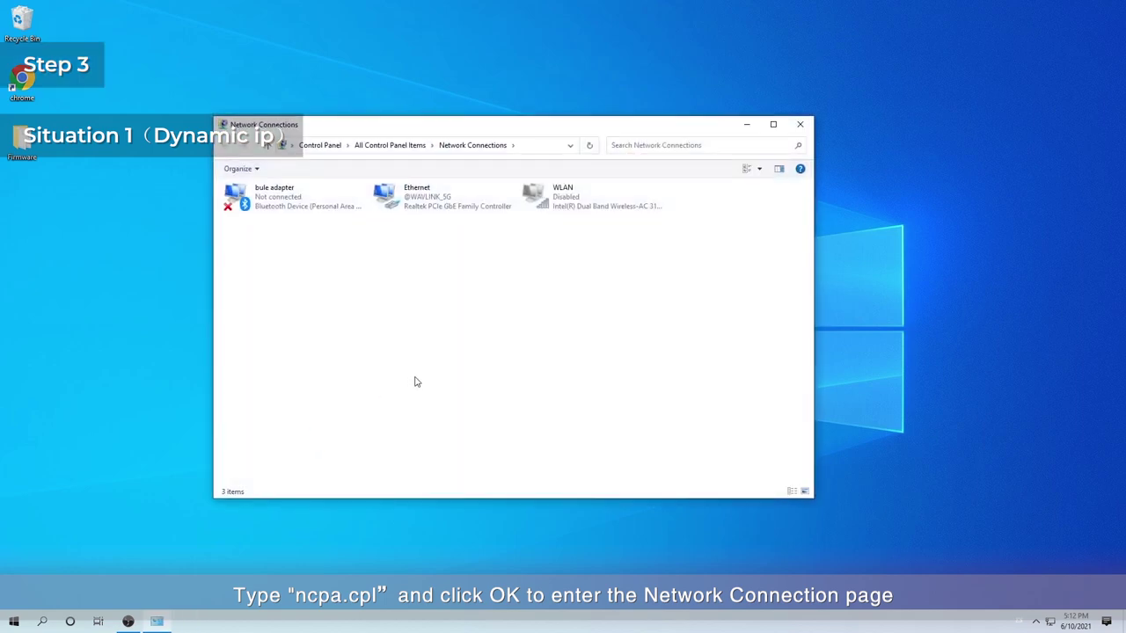
# Check that Ethernet's IPv4 properties obtain the IP and DNS addresses automatically, then accept
pyautogui.click(410, 204)
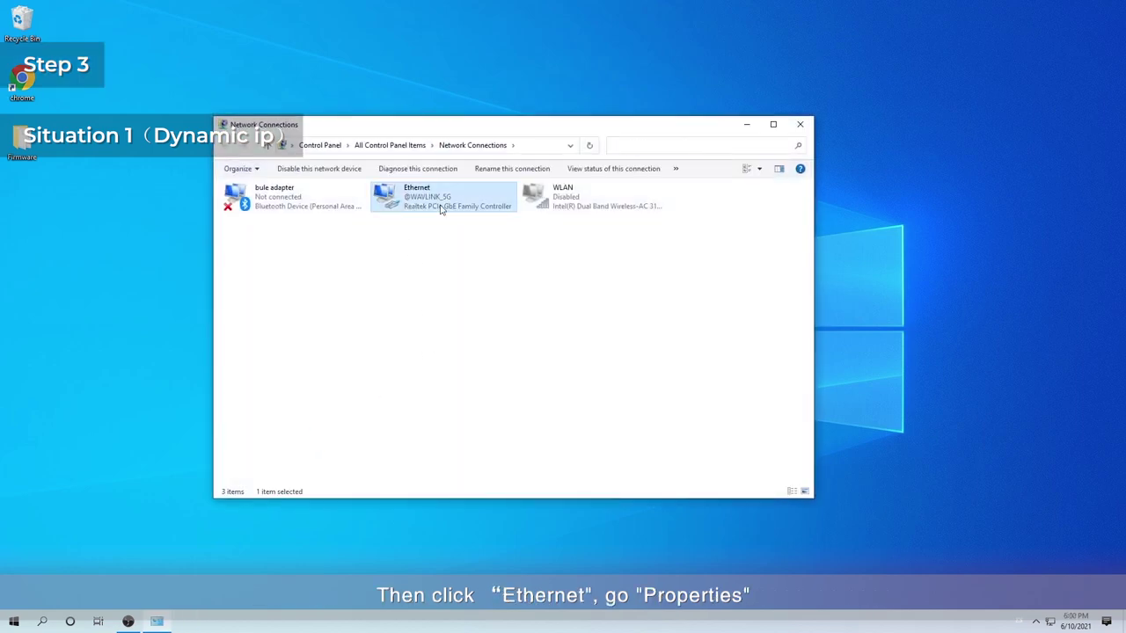
pyautogui.doubleClick(443, 209)
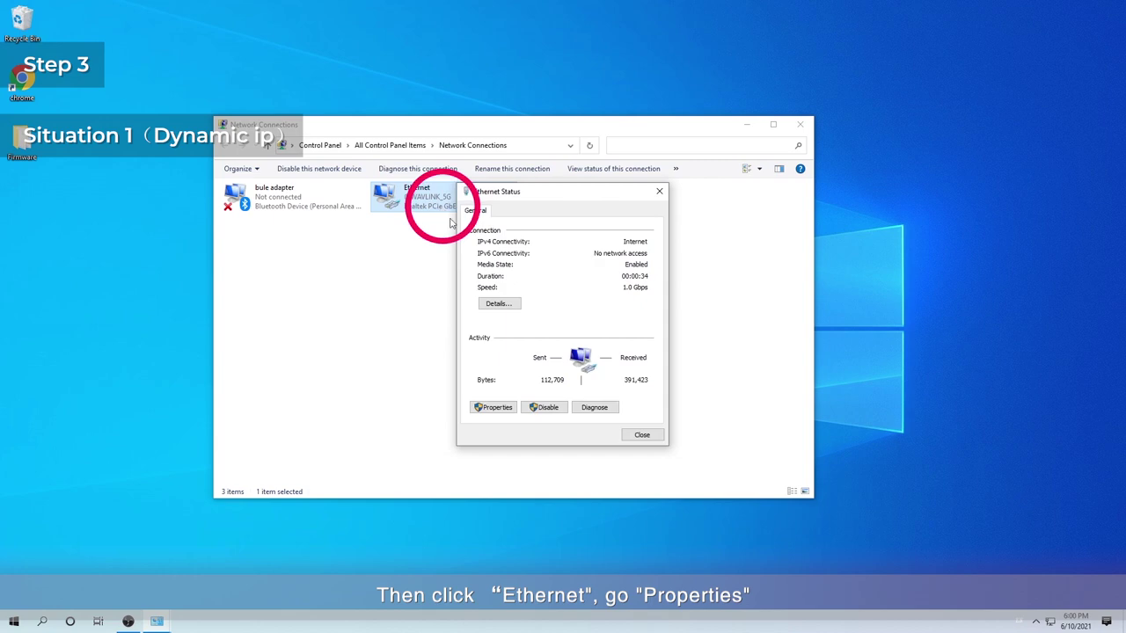
pyautogui.click(500, 406)
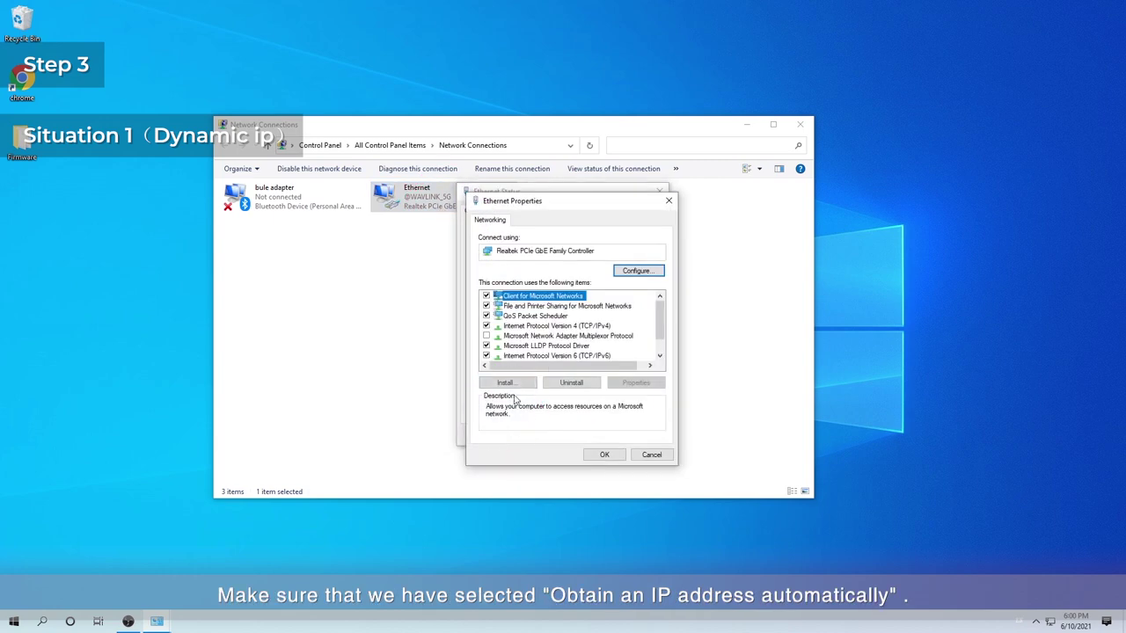
pyautogui.doubleClick(574, 329)
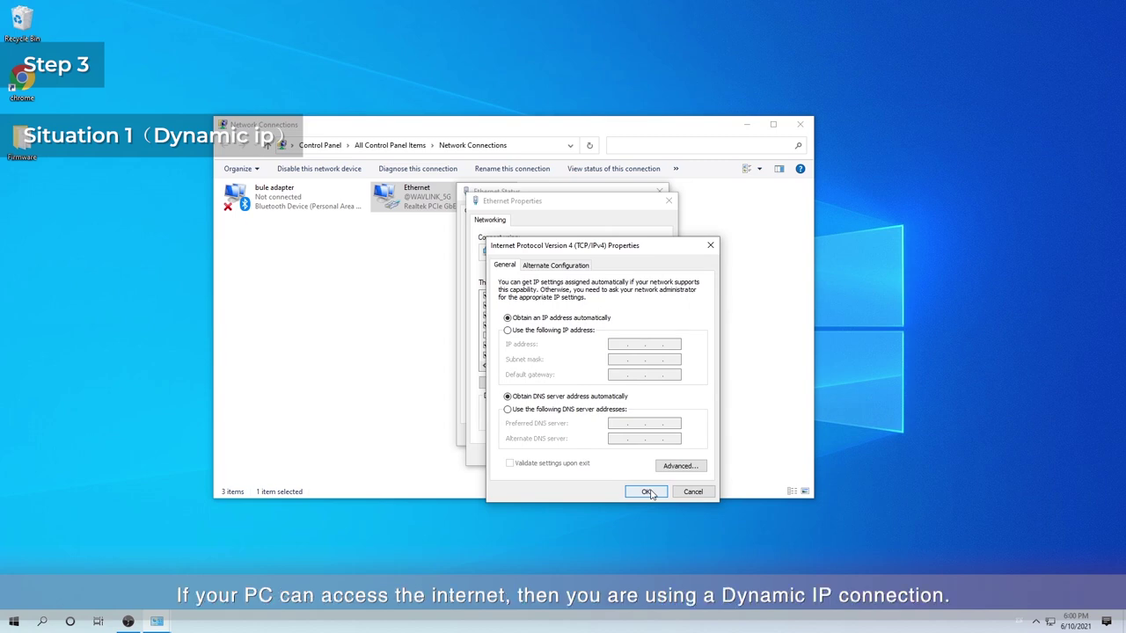
pyautogui.click(647, 492)
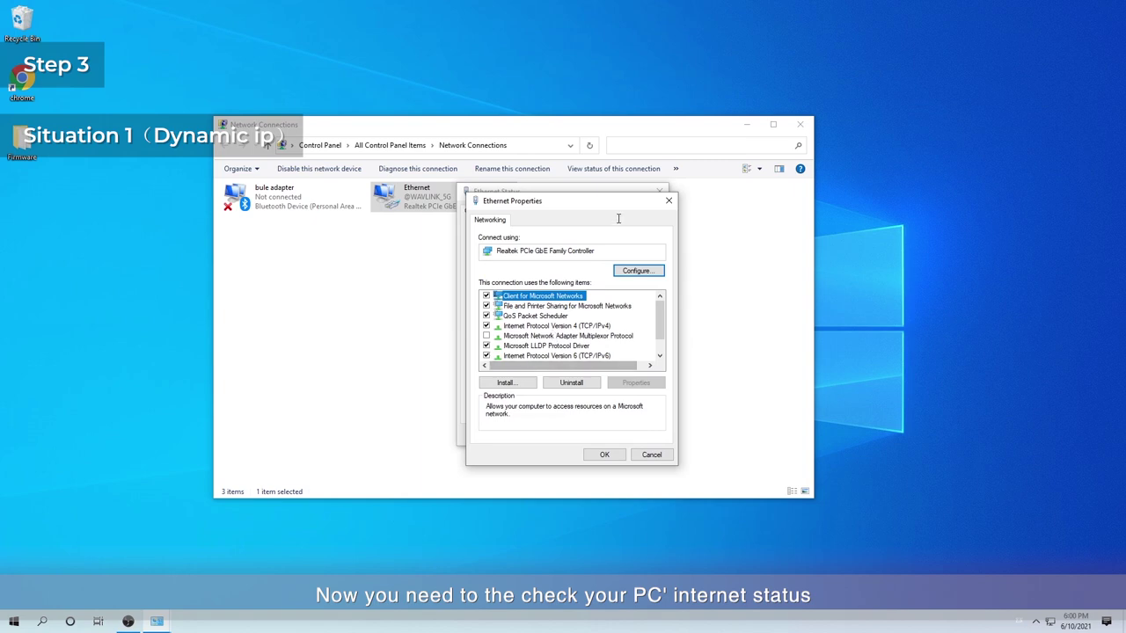
# Review Ethernet connection Details for DHCP enabled and DNS servers, then close all network windows
pyautogui.click(668, 200)
pyautogui.click(659, 191)
pyautogui.doubleClick(408, 204)
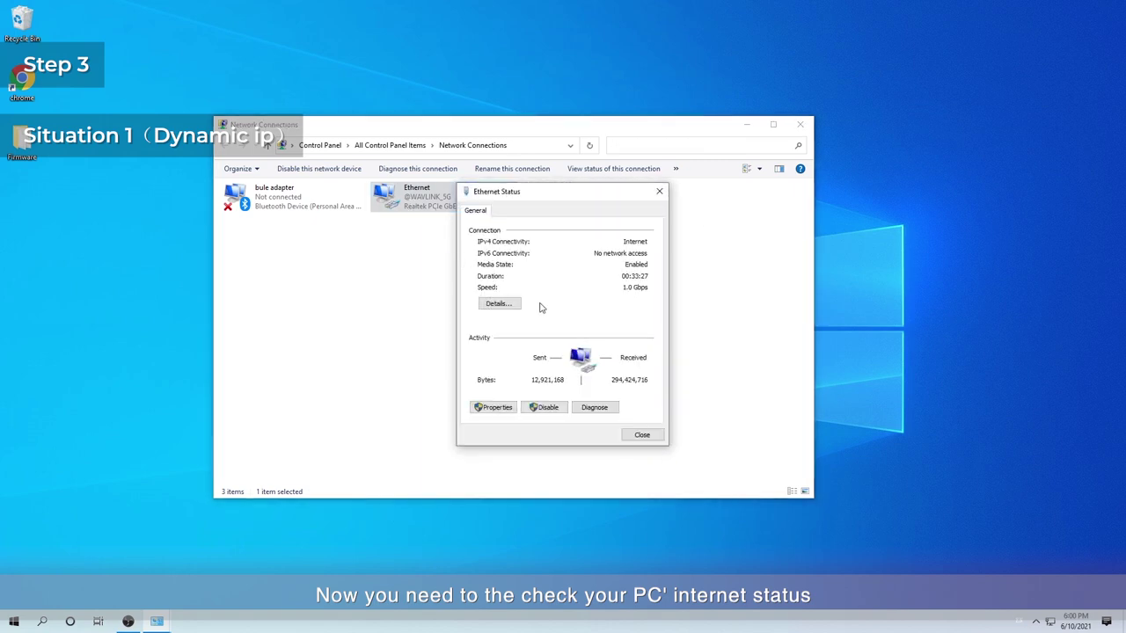
pyautogui.click(500, 305)
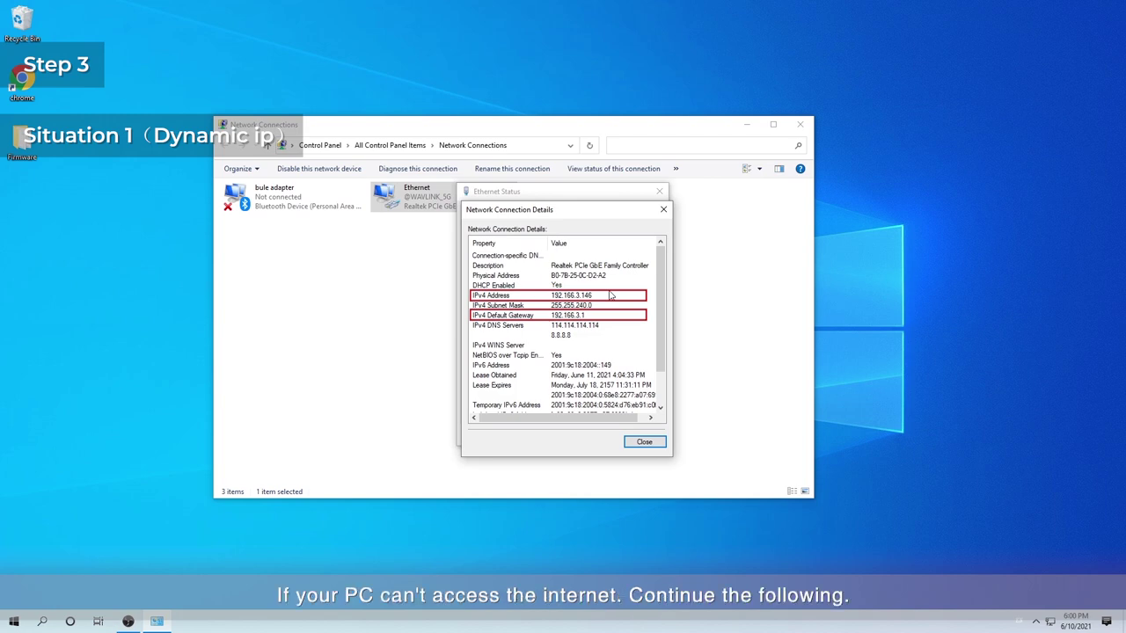
pyautogui.click(644, 442)
pyautogui.click(651, 439)
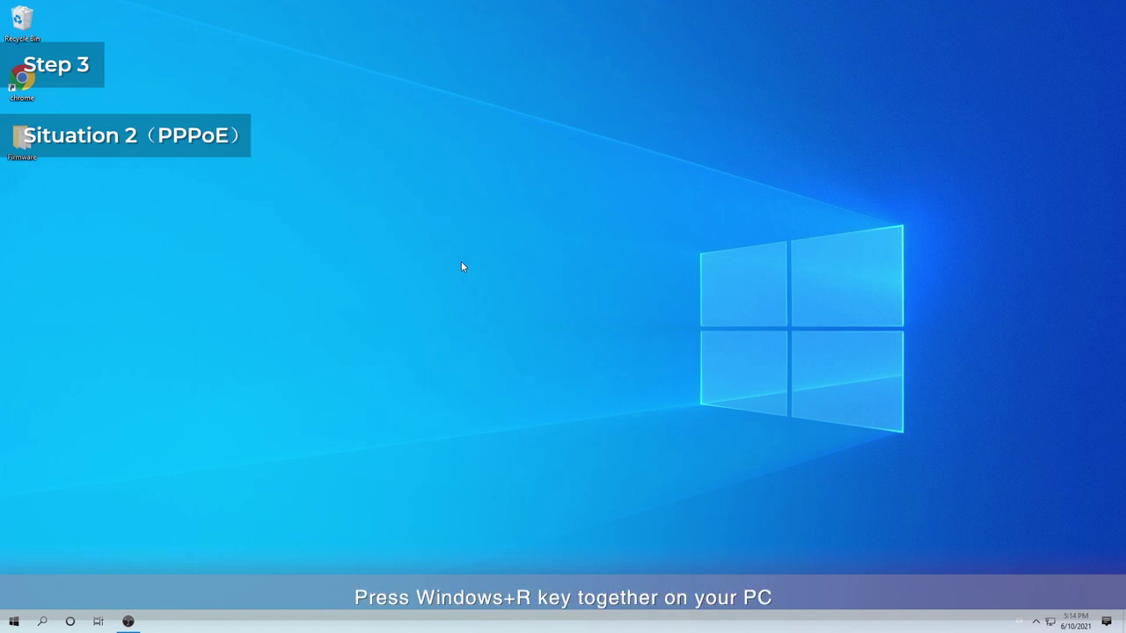
# Run control and open the Network and Sharing Center
pyautogui.press('super+r')
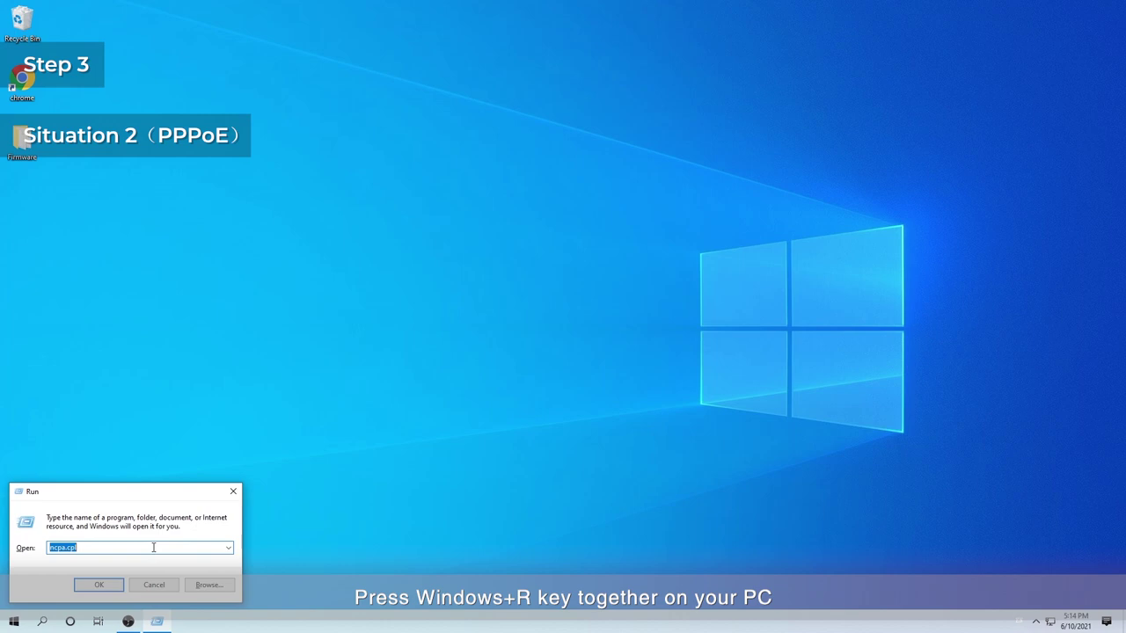
pyautogui.write('control')
pyautogui.press('Return')
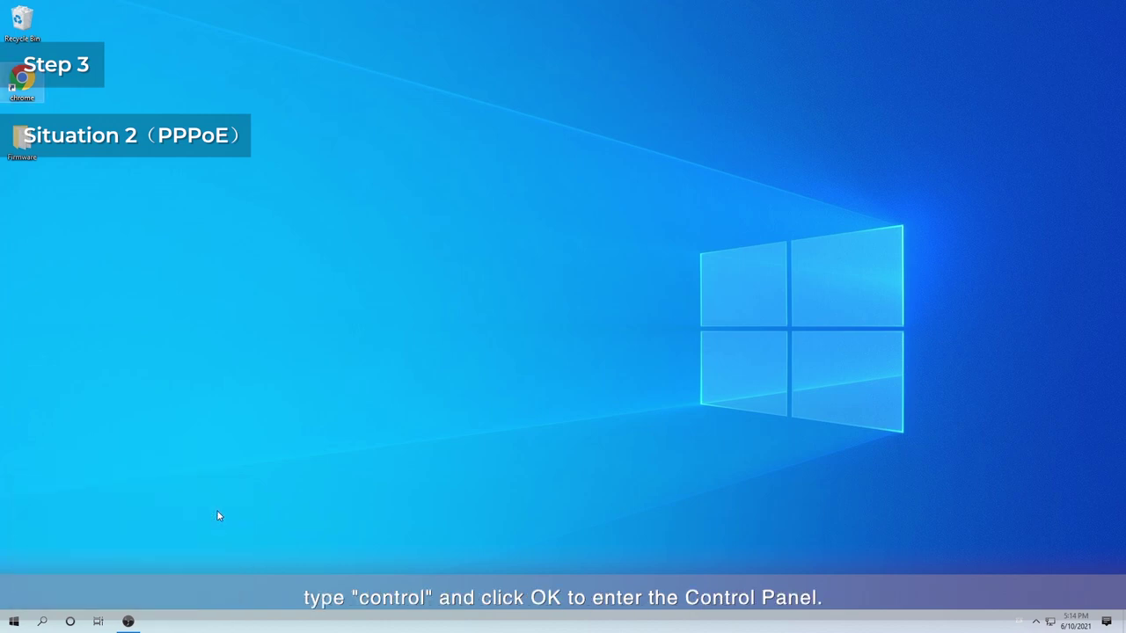
pyautogui.click(300, 298)
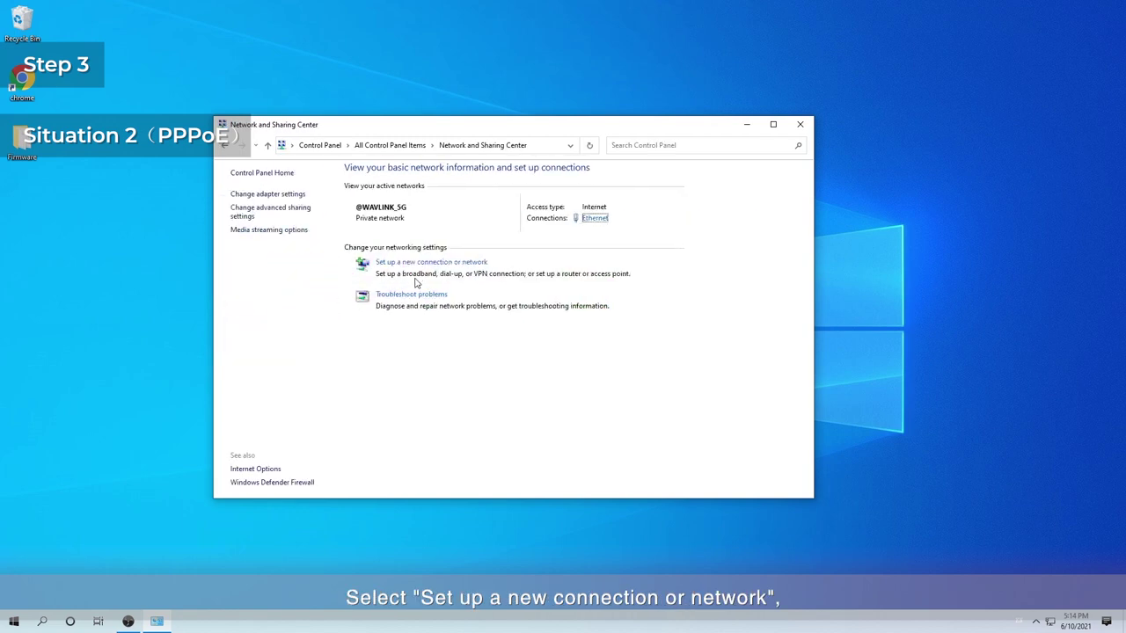
# Set up a Broadband (PPPoE) Internet connection with the ISP user name and password, and connect
pyautogui.click(415, 262)
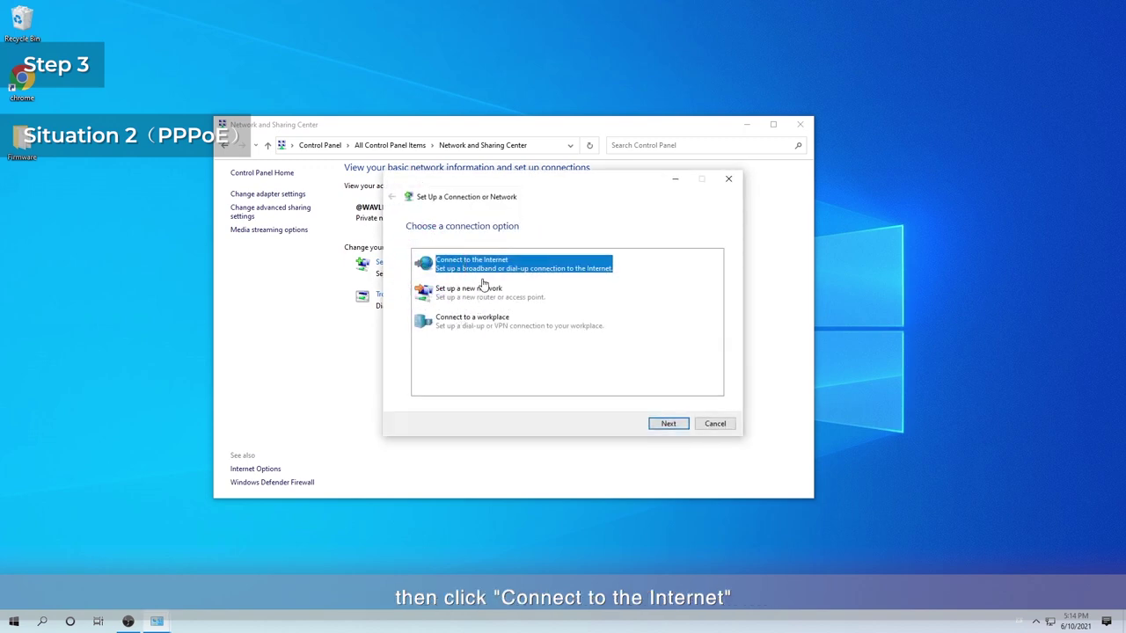
pyautogui.click(669, 423)
pyautogui.click(524, 364)
pyautogui.click(492, 267)
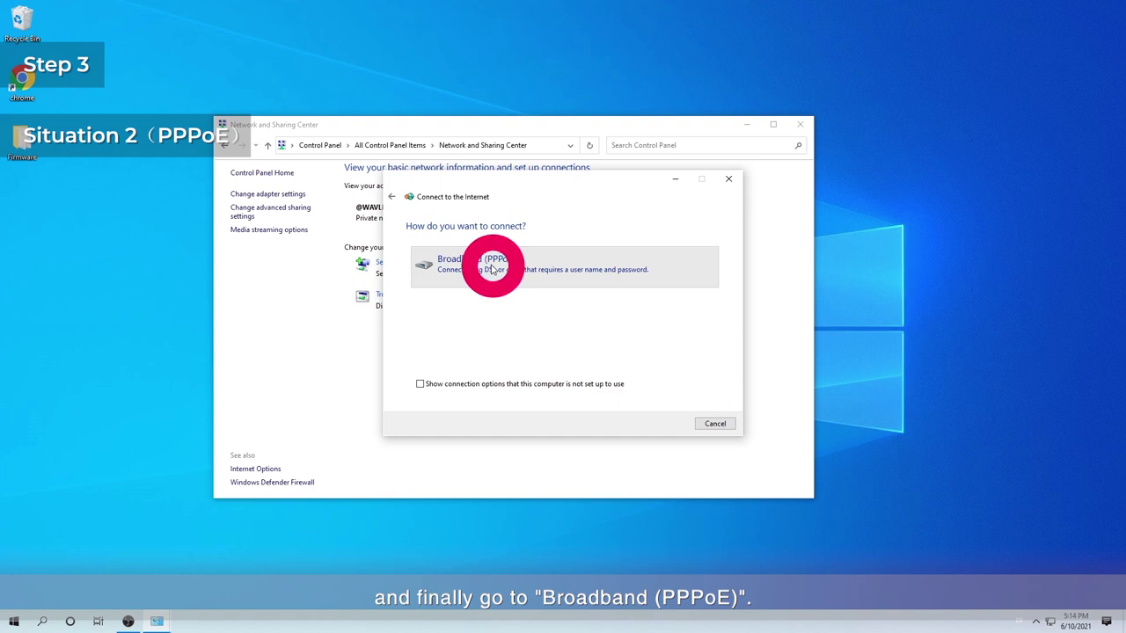
pyautogui.write('wavlink')
pyautogui.click(523, 272)
pyautogui.write('w')
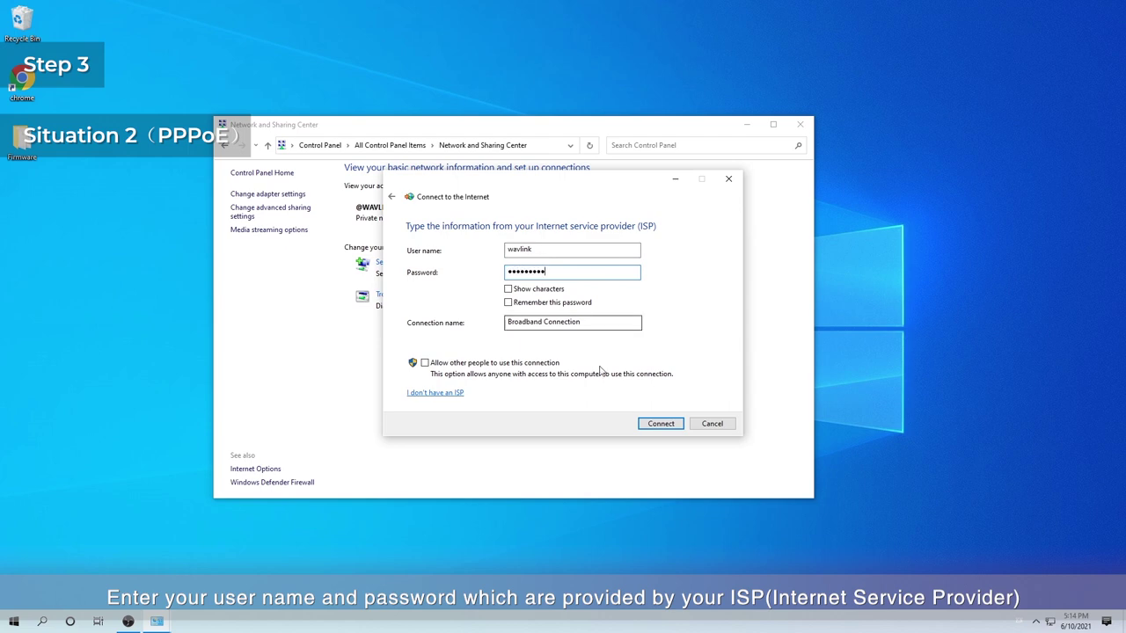
pyautogui.click(660, 424)
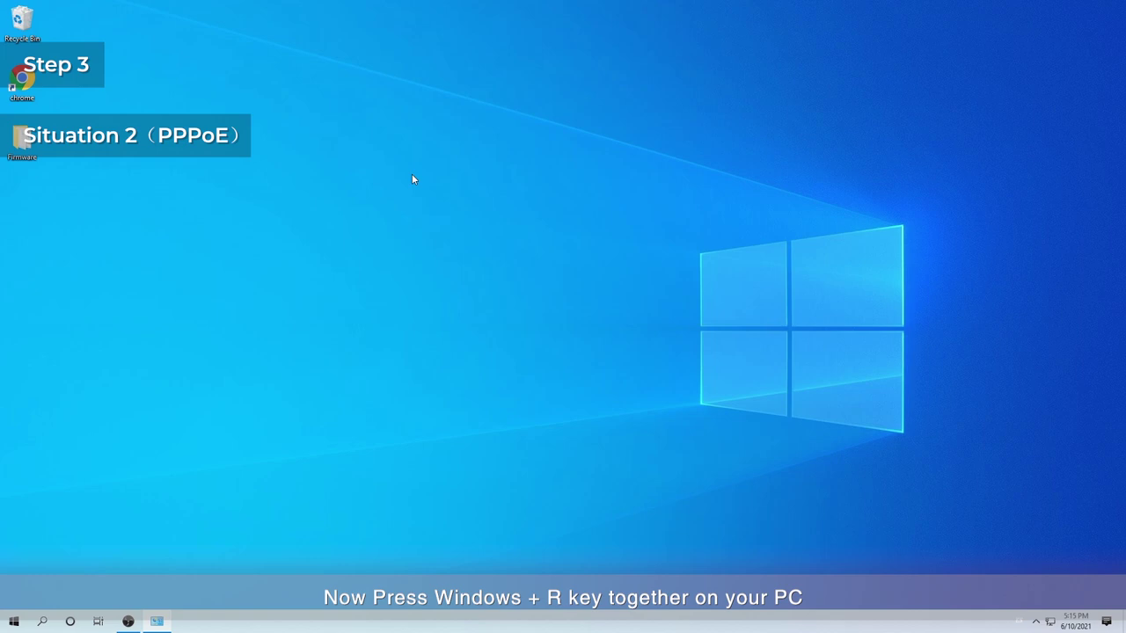
pyautogui.press('super+r')
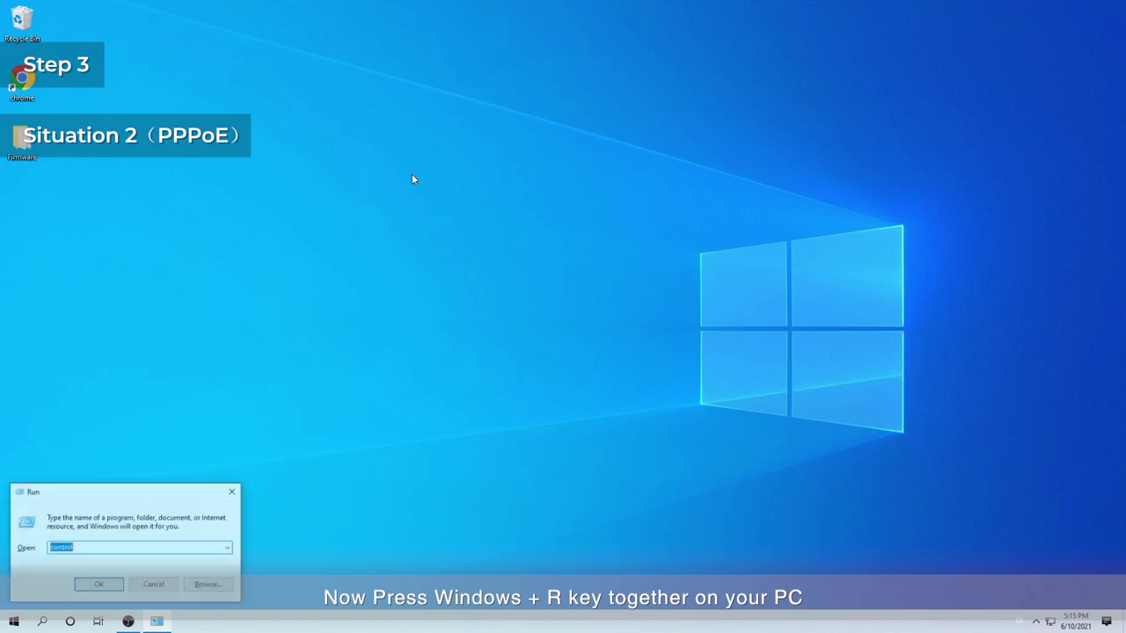
pyautogui.write('n')
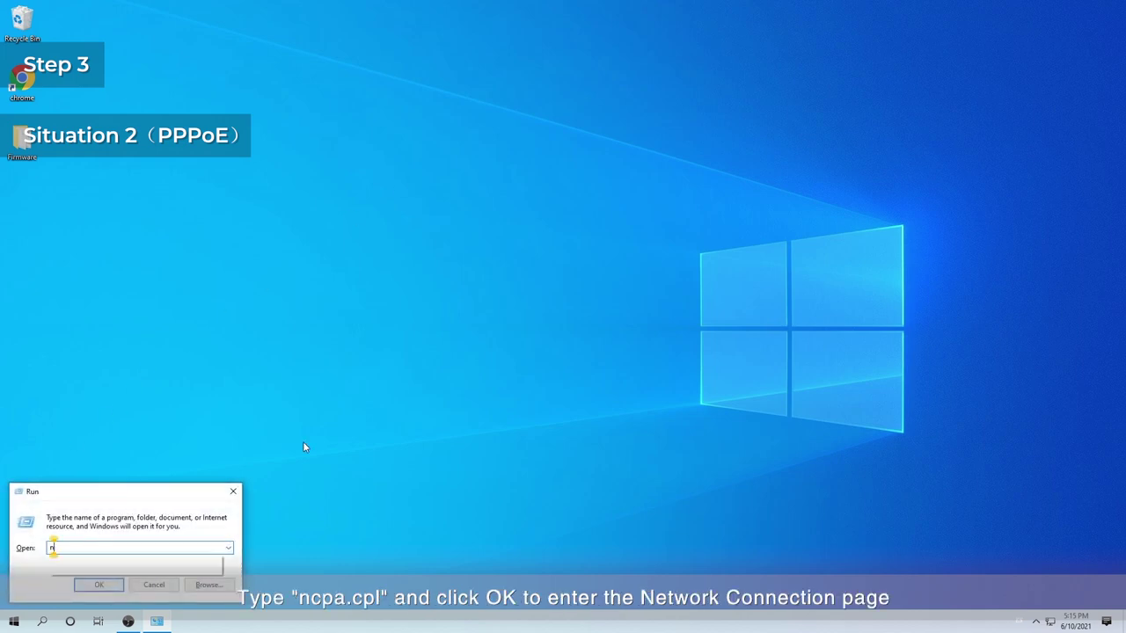
pyautogui.write('cpa.cpl')
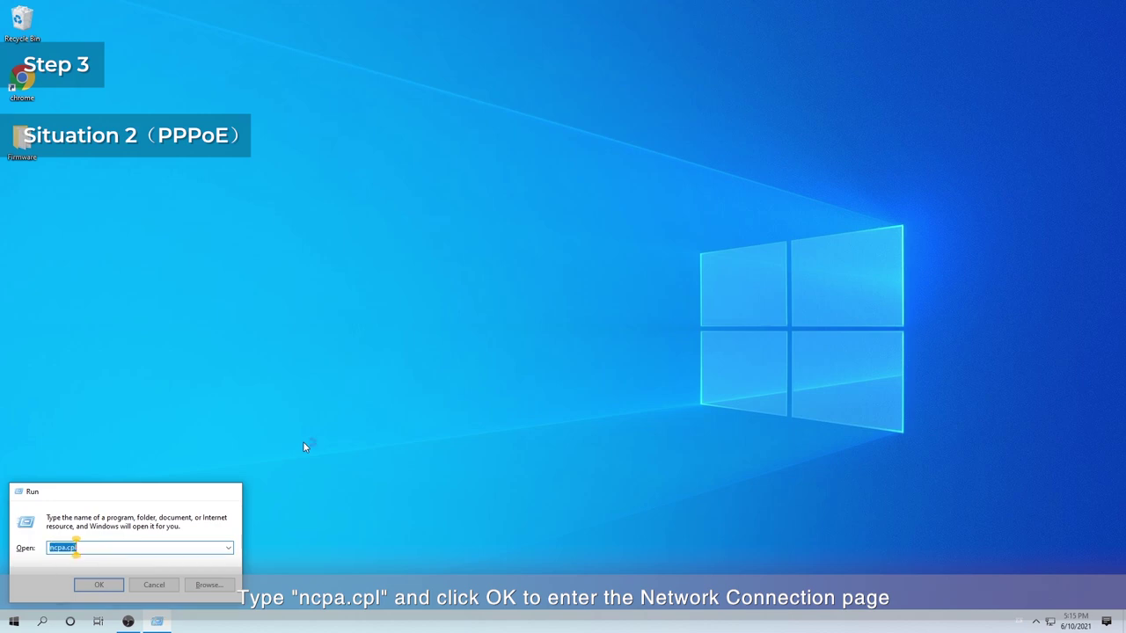
pyautogui.press('Return')
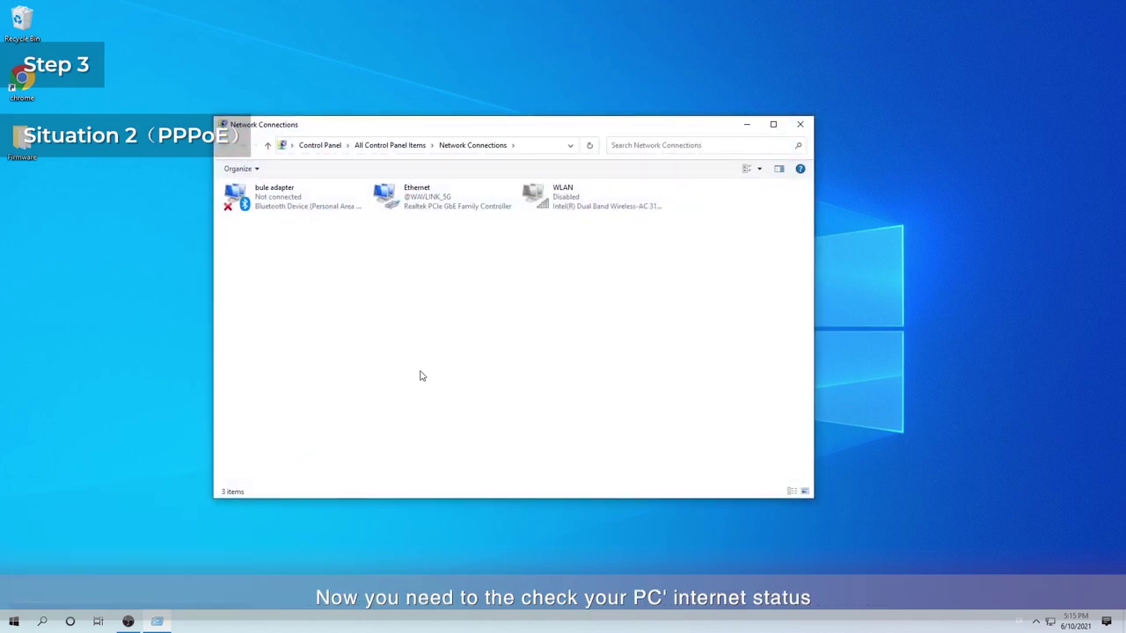
pyautogui.click(409, 203)
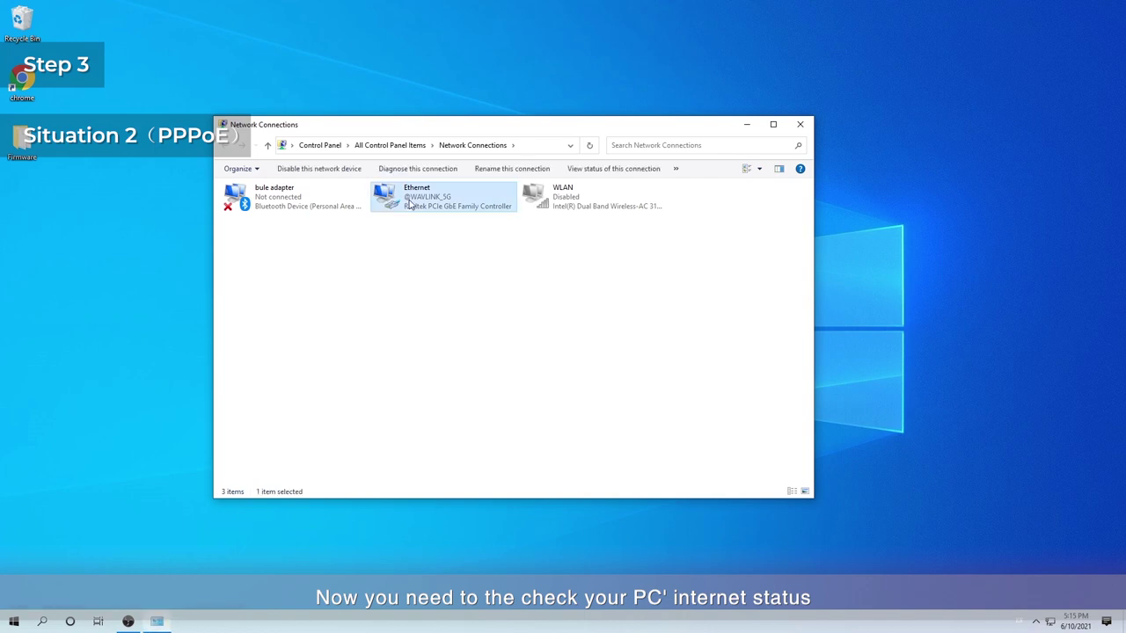
pyautogui.doubleClick(409, 203)
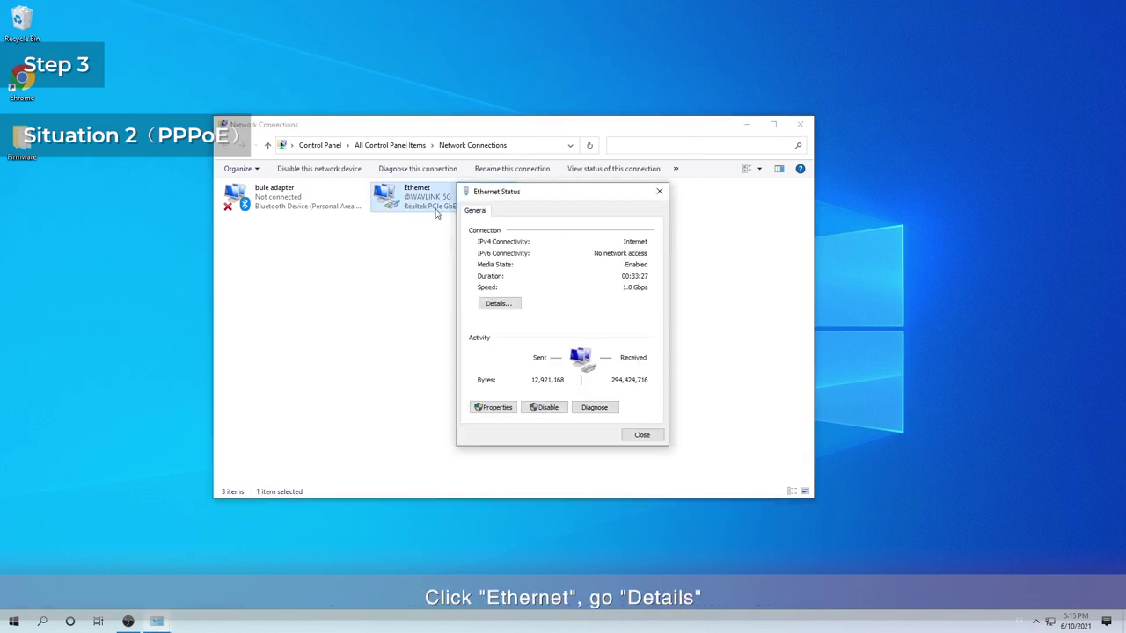
pyautogui.click(500, 305)
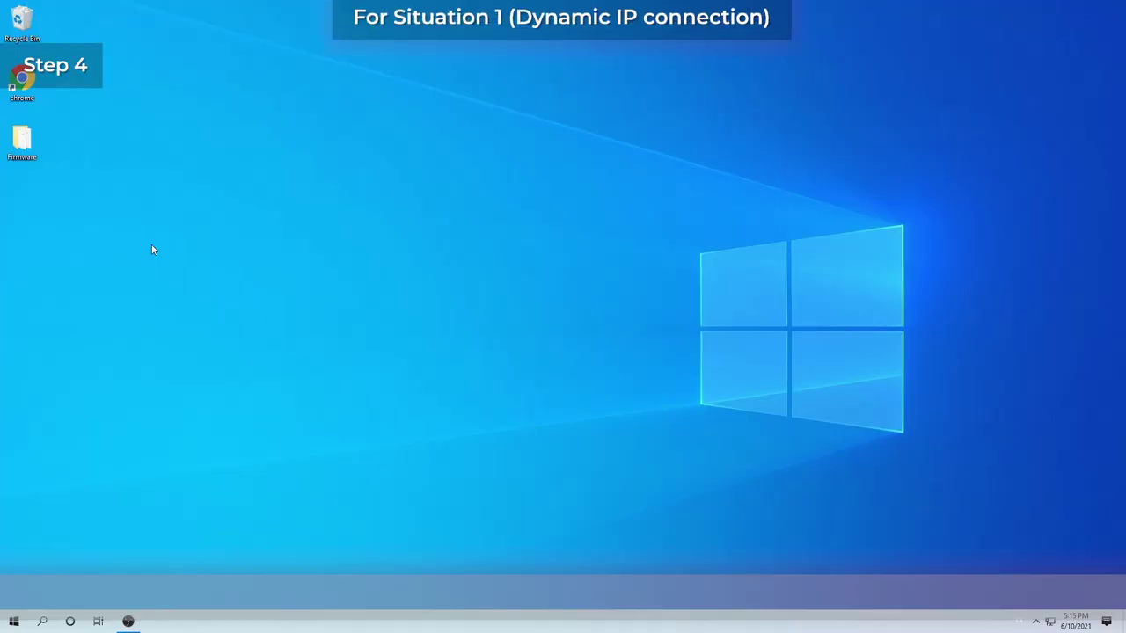
pyautogui.doubleClick(24, 84)
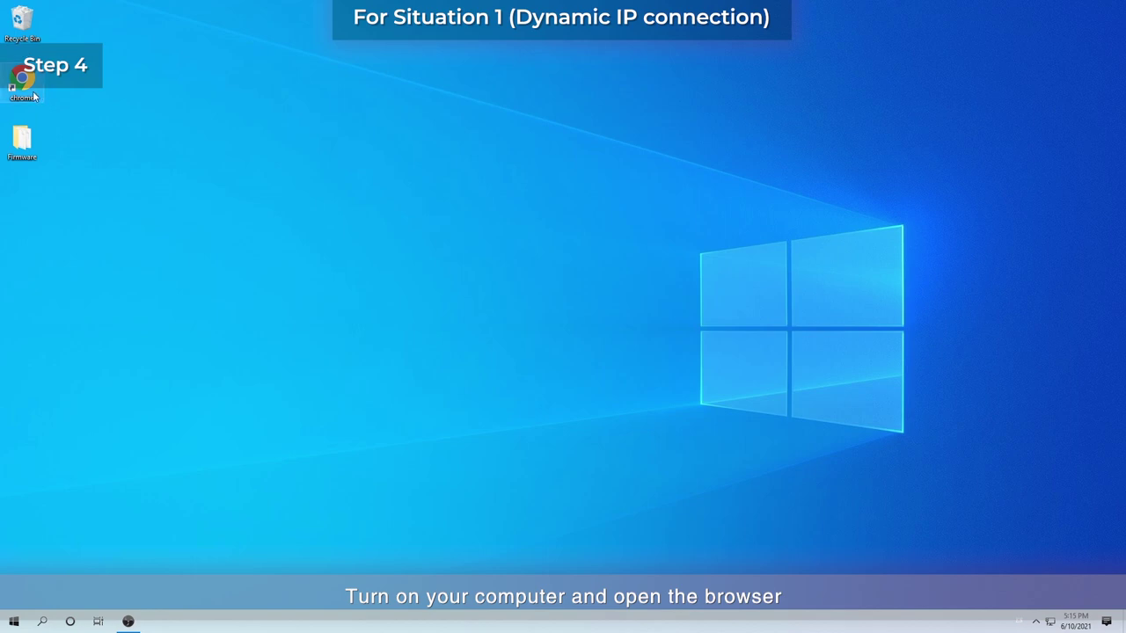
pyautogui.write('h')
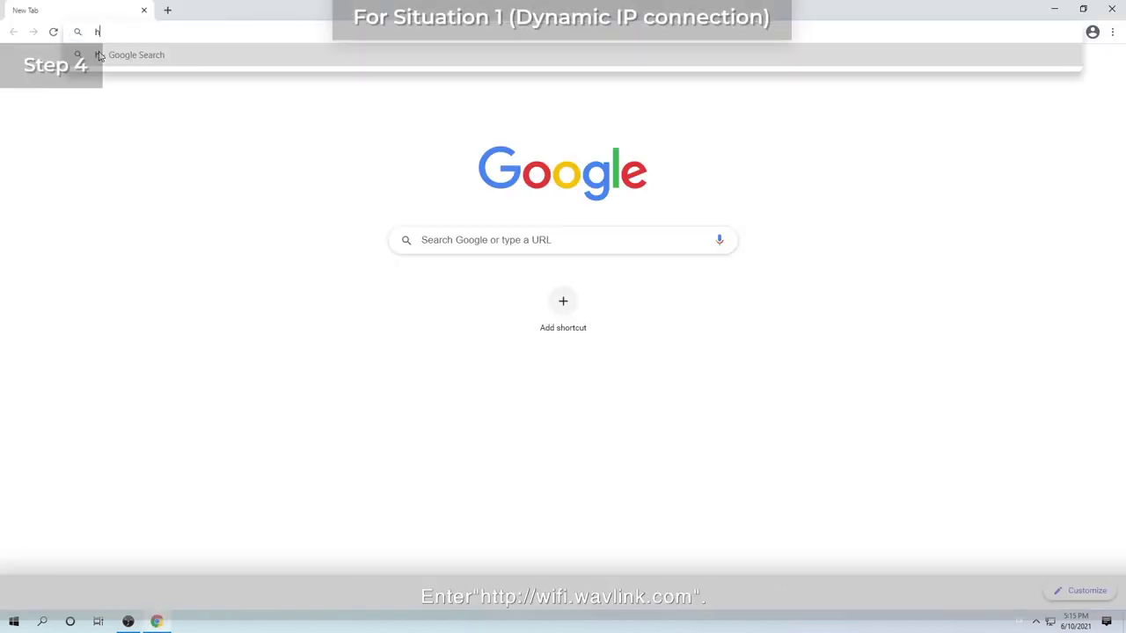
pyautogui.write('ttp:')
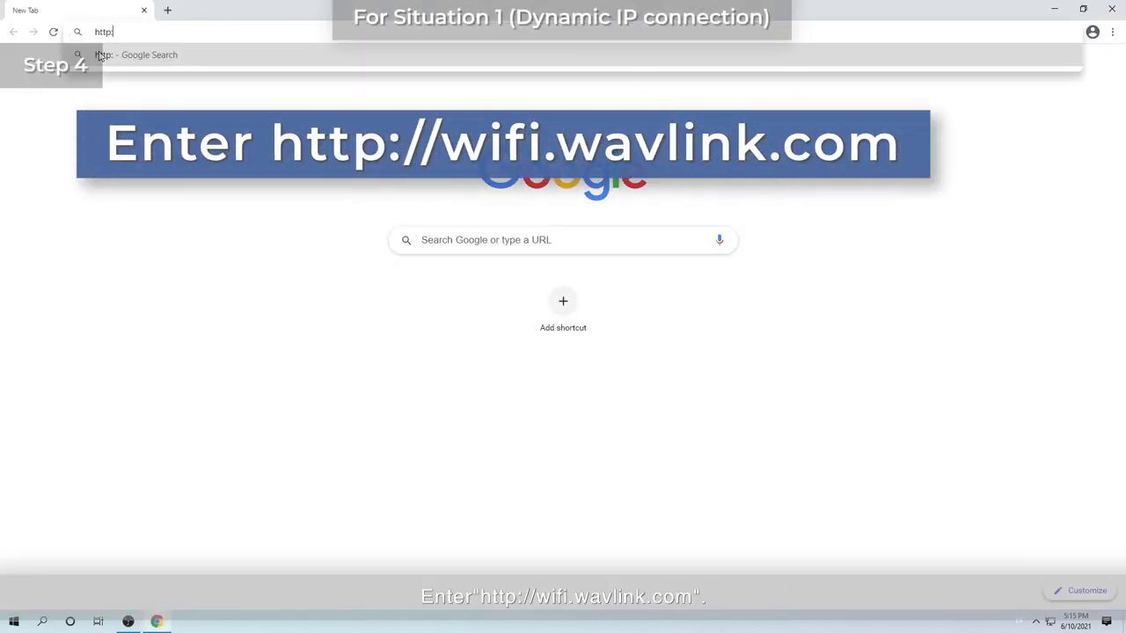
pyautogui.write('//wif')
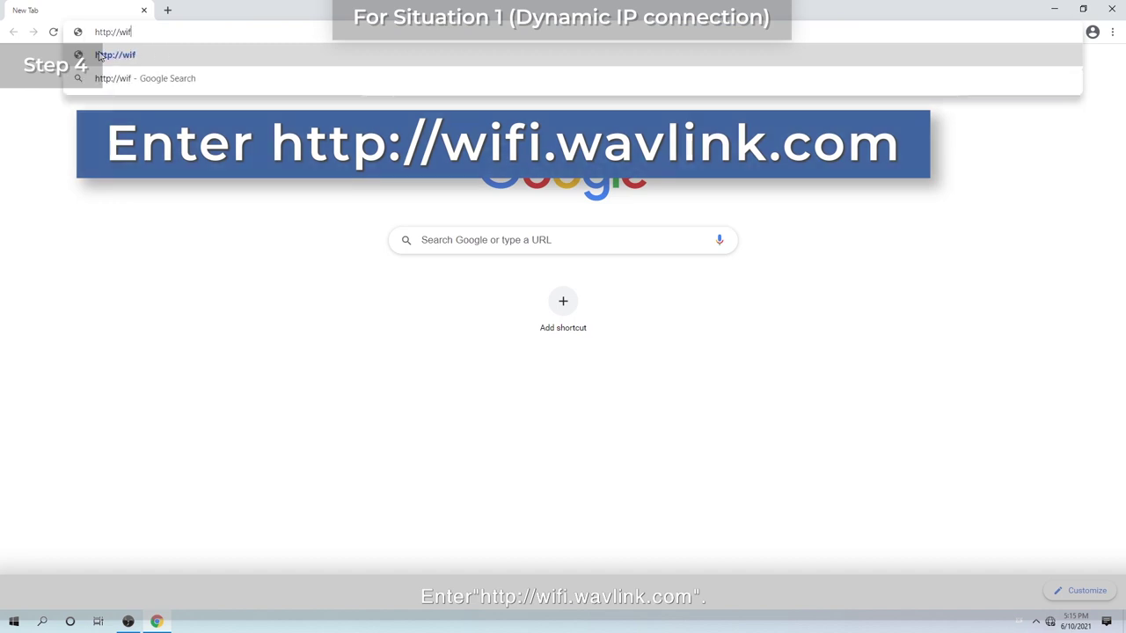
pyautogui.write('i.wavl')
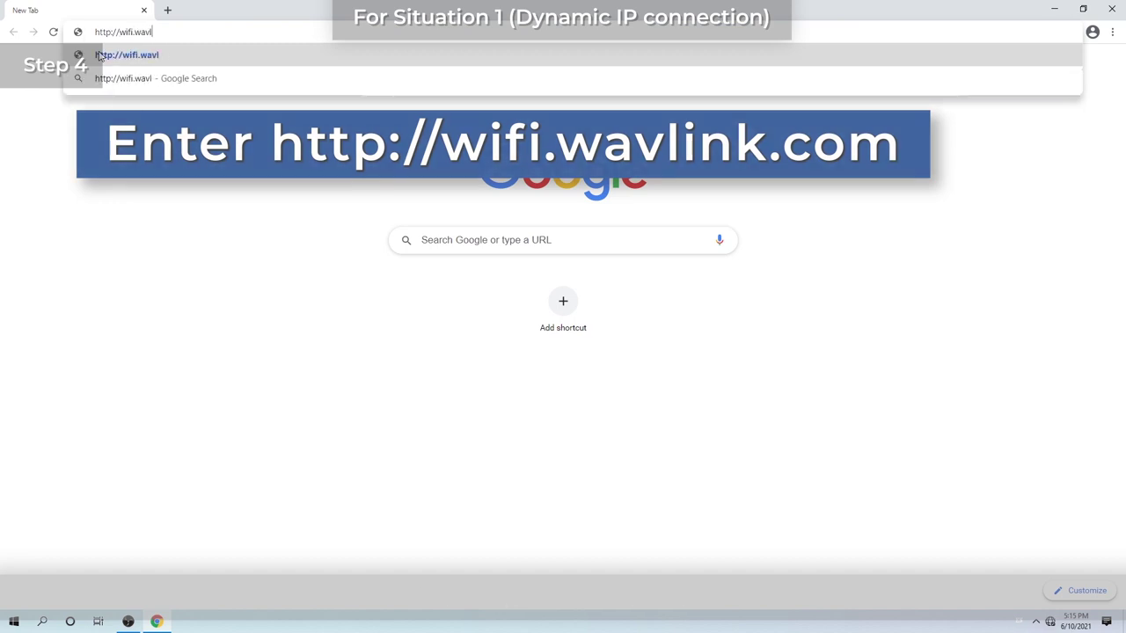
pyautogui.write('ink.com')
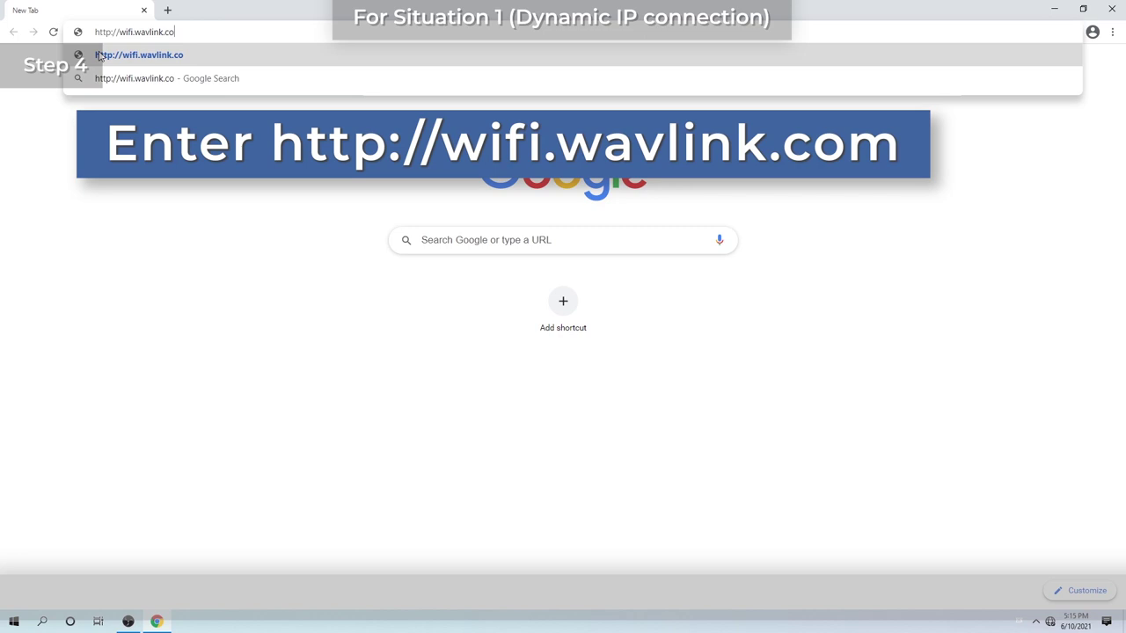
# Load the router page, log in with the login password, and view router status
pyautogui.click(100, 55)
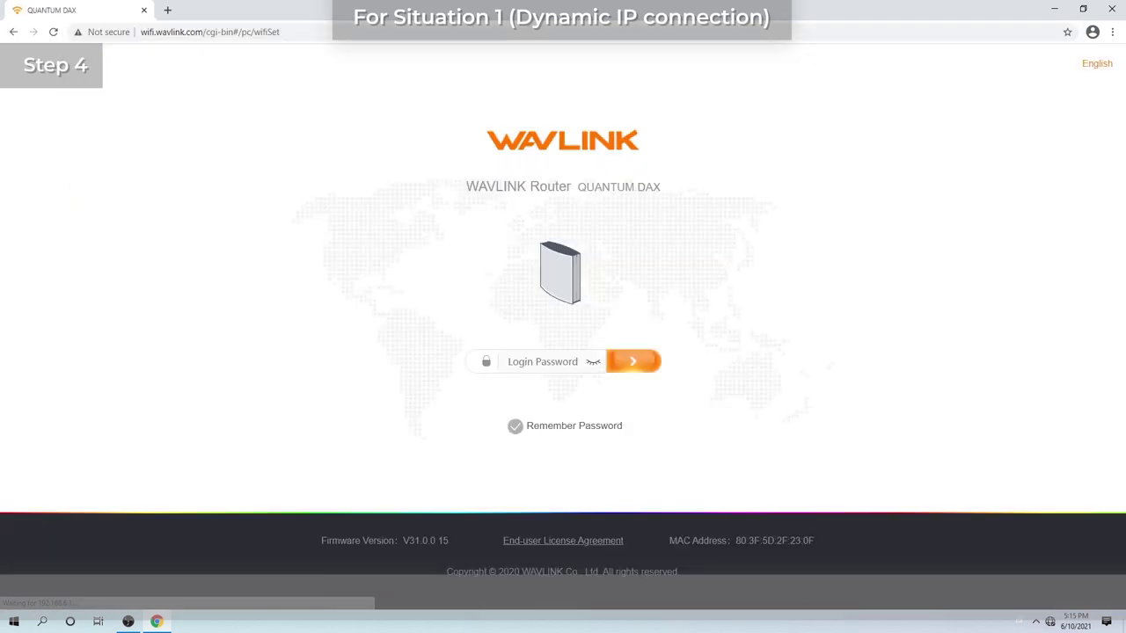
pyautogui.write('admin')
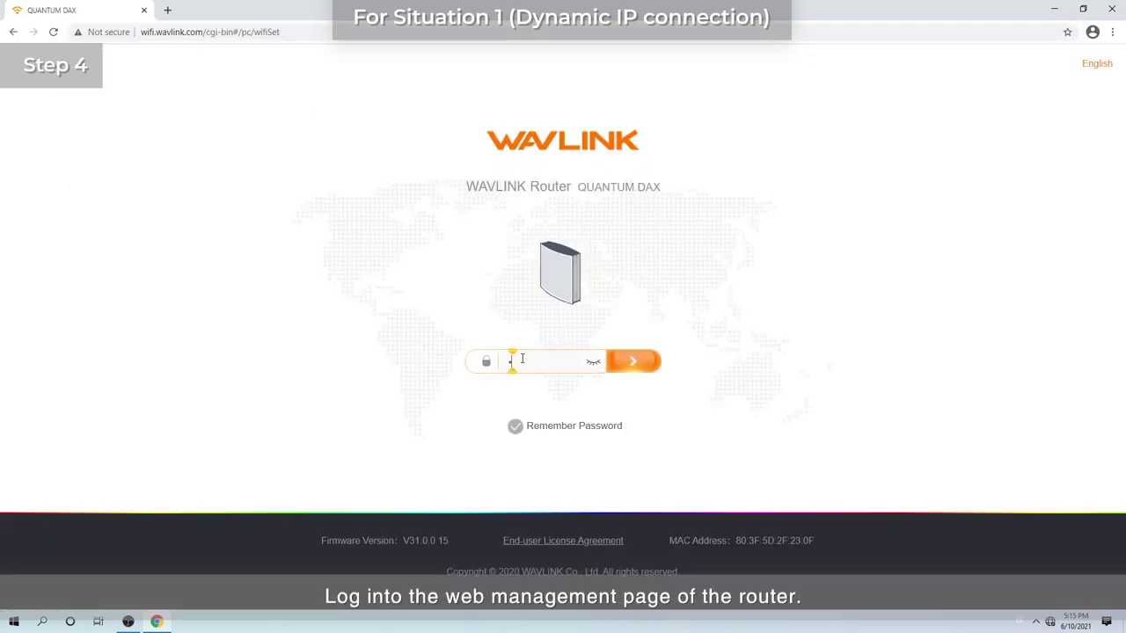
pyautogui.press('Return')
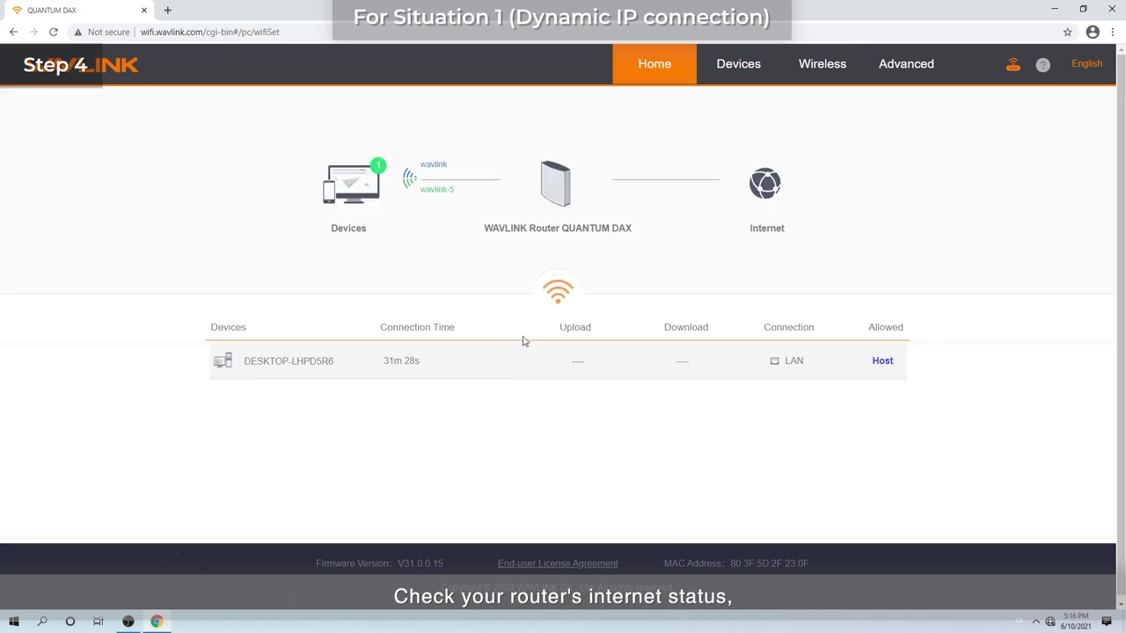
pyautogui.click(549, 182)
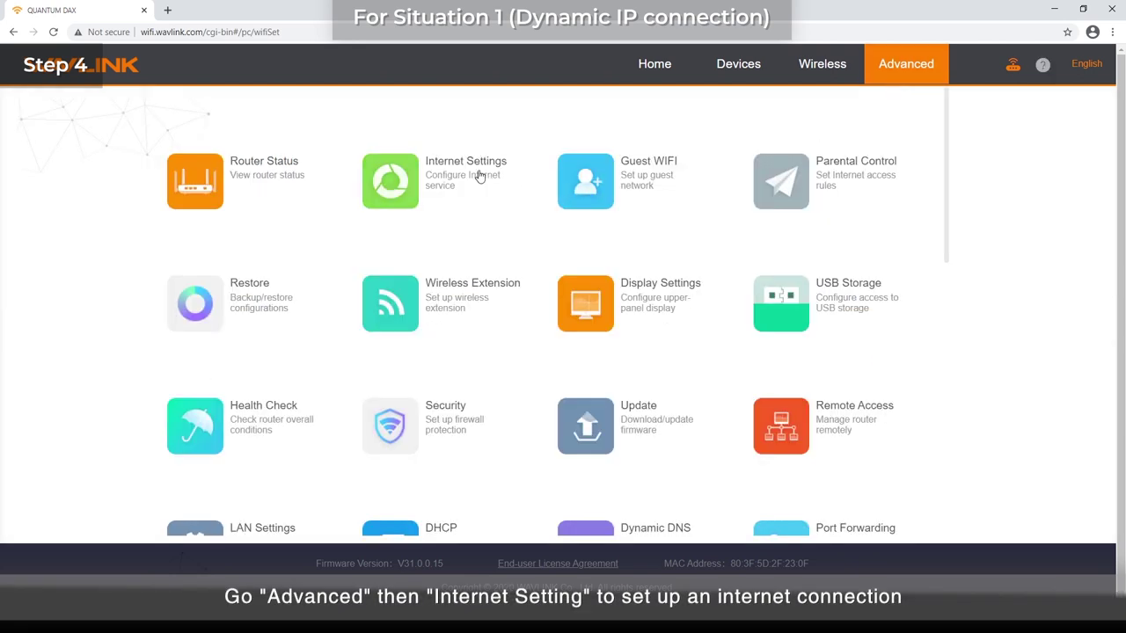
# Set the Internet Settings connection type to DHCP and save
pyautogui.click(478, 173)
pyautogui.click(655, 194)
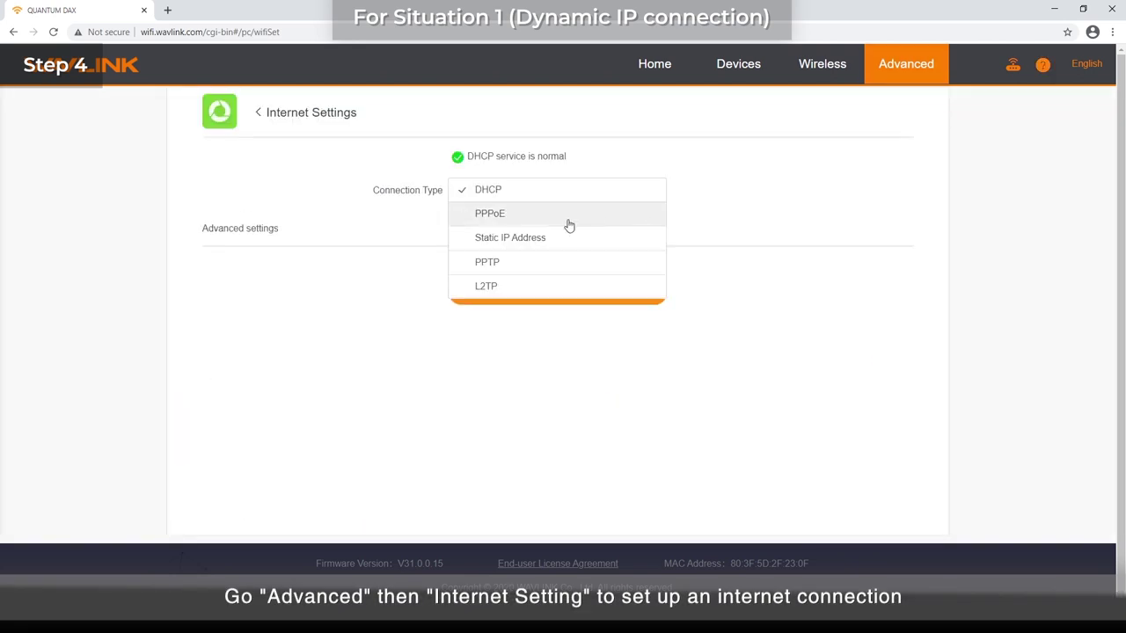
pyautogui.click(494, 191)
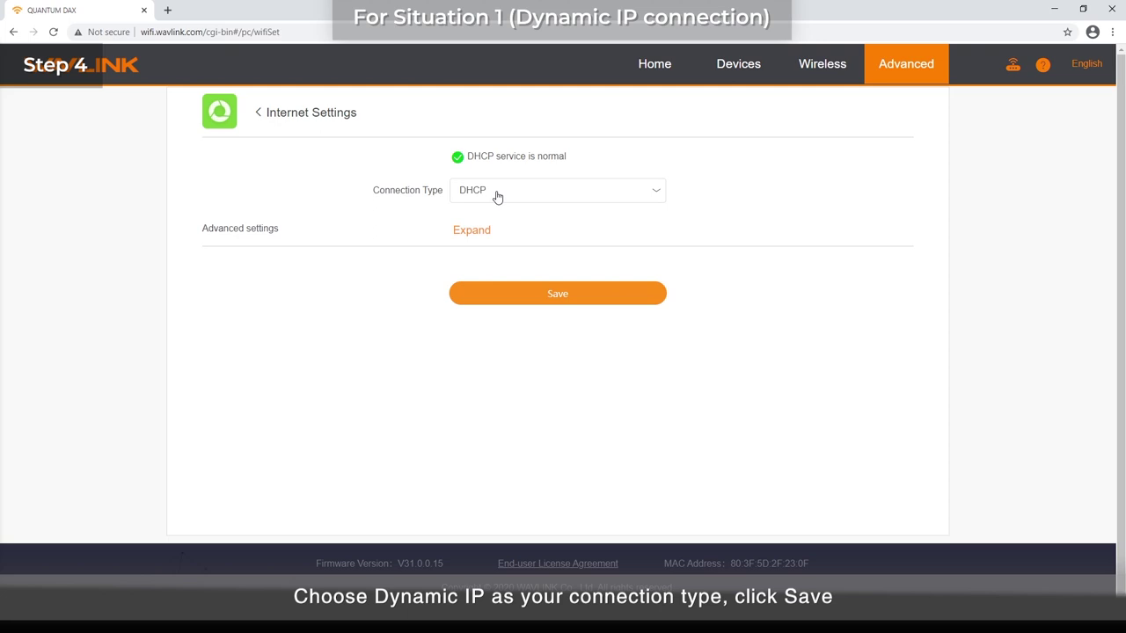
pyautogui.click(536, 294)
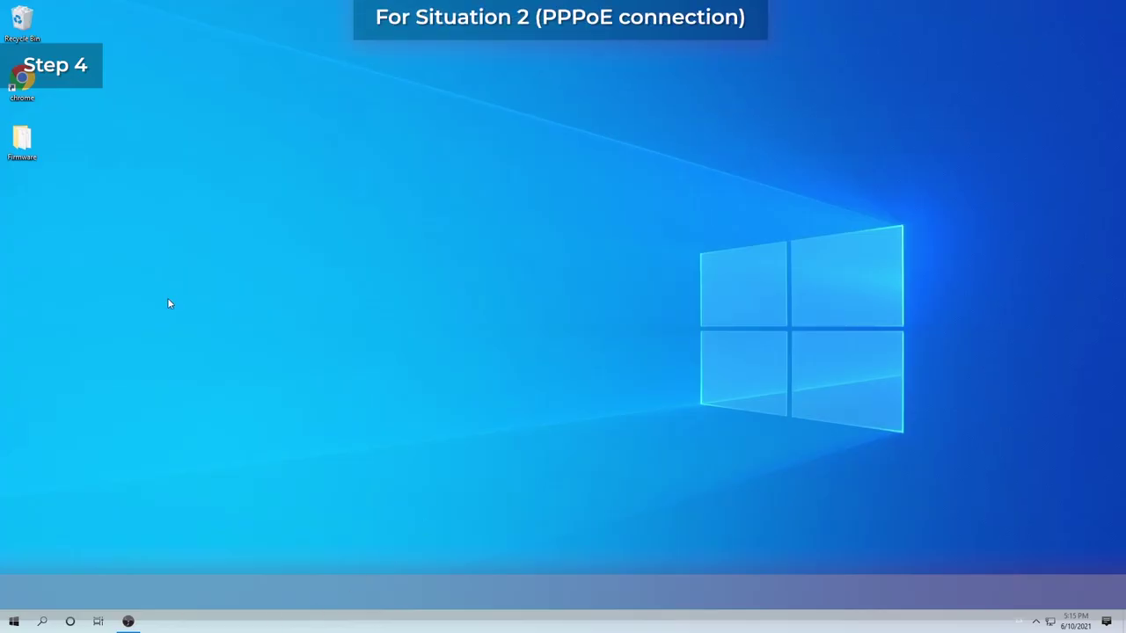
pyautogui.doubleClick(22, 81)
pyautogui.write('http')
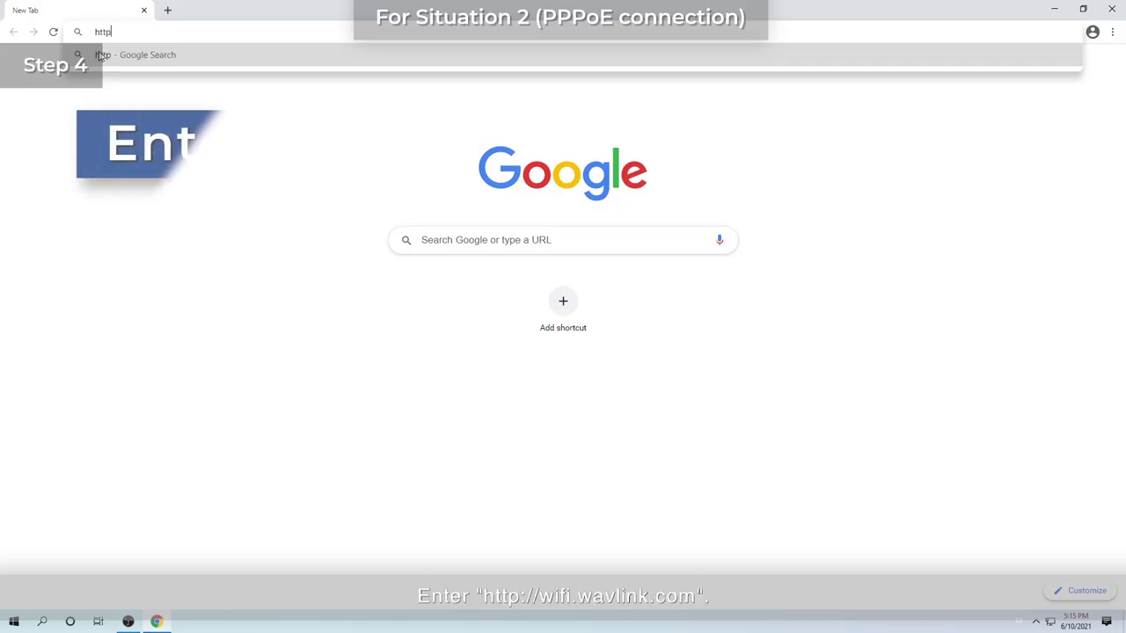
pyautogui.write('://')
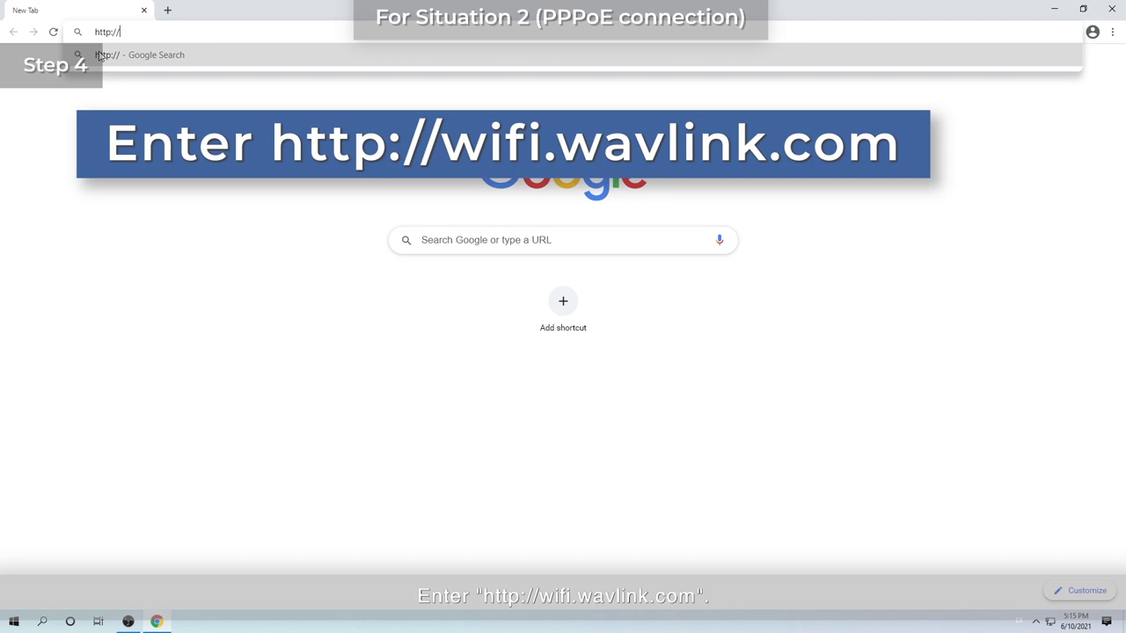
pyautogui.write('wifi.wavlink.com')
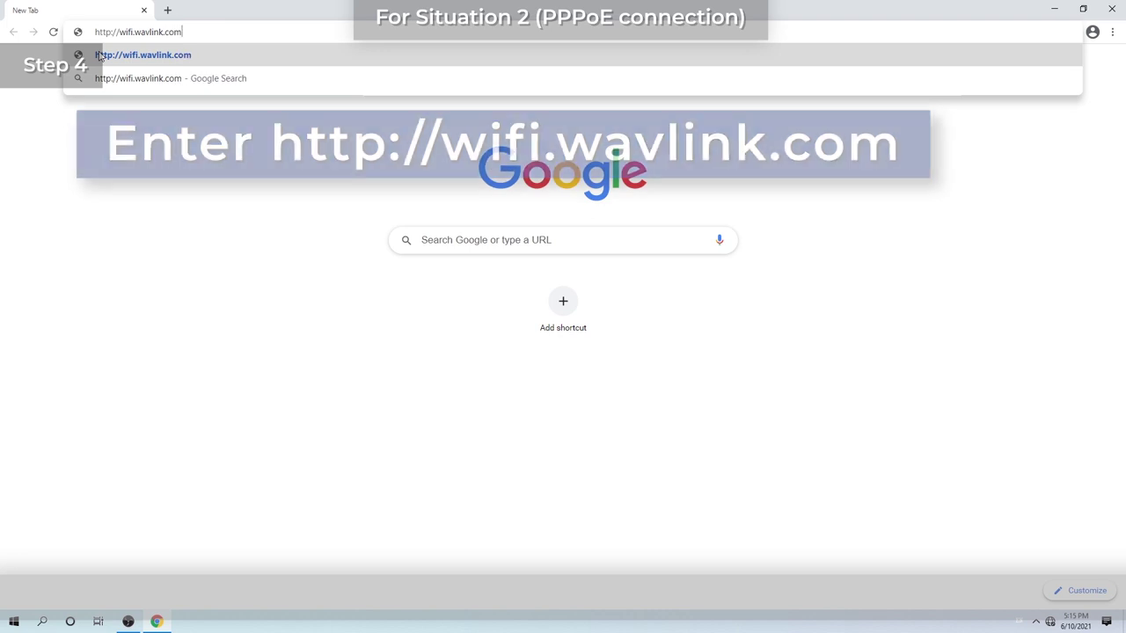
pyautogui.click(99, 56)
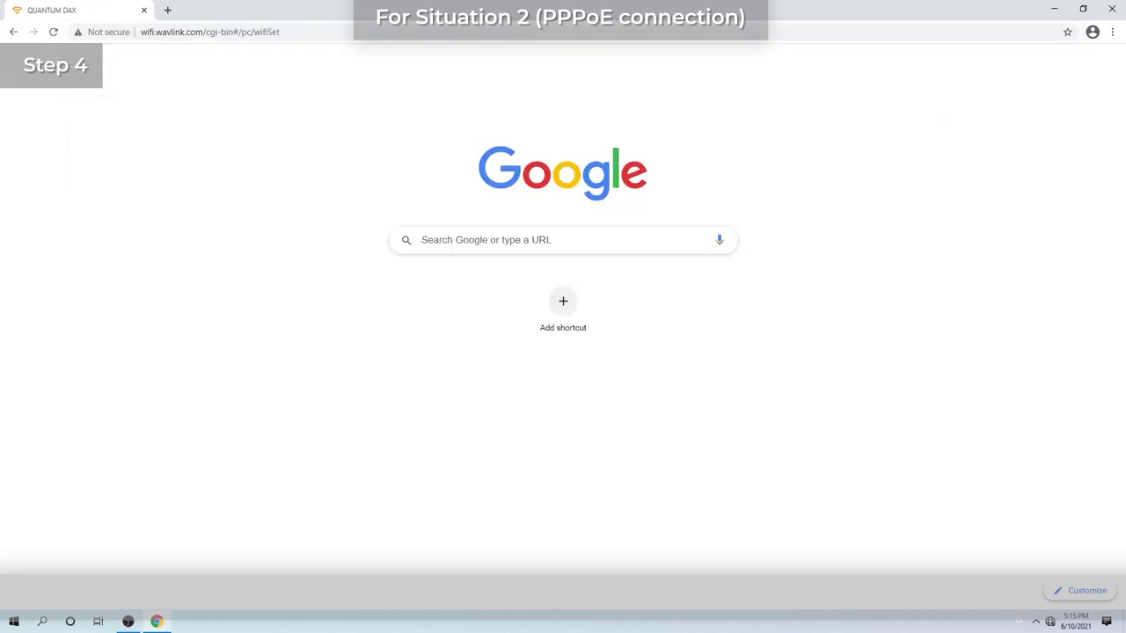
# Enter the router login password and sign in to the web management
pyautogui.click(522, 361)
pyautogui.write('admin')
pyautogui.press('Return')
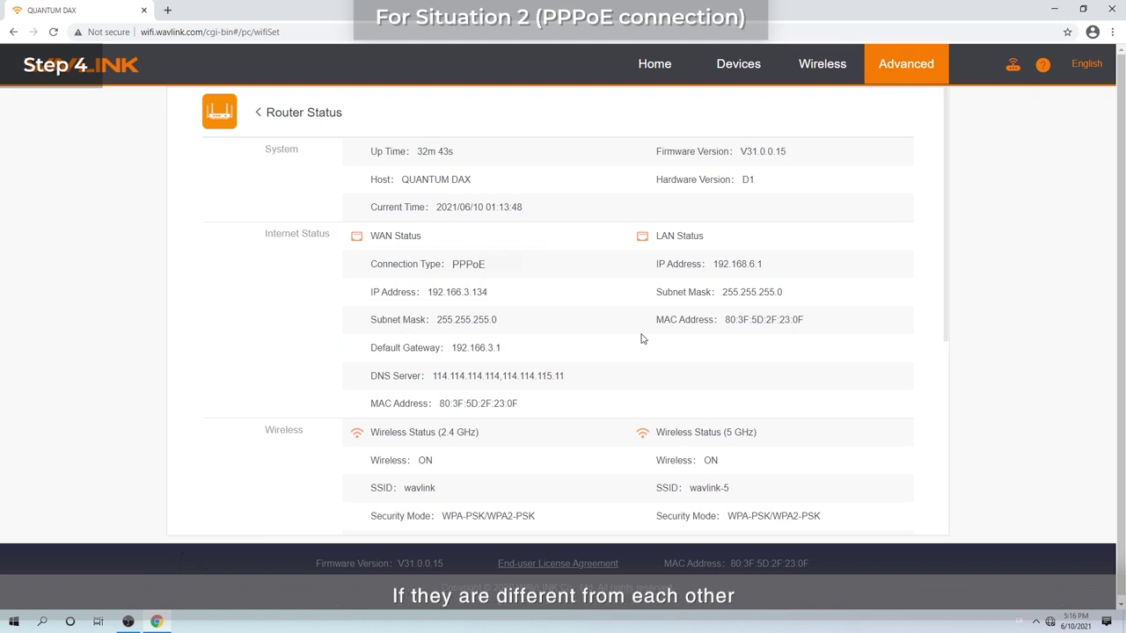
# Switch Advanced > Internet Settings to PPPoE, enter the account username and password, and save
pyautogui.click(907, 74)
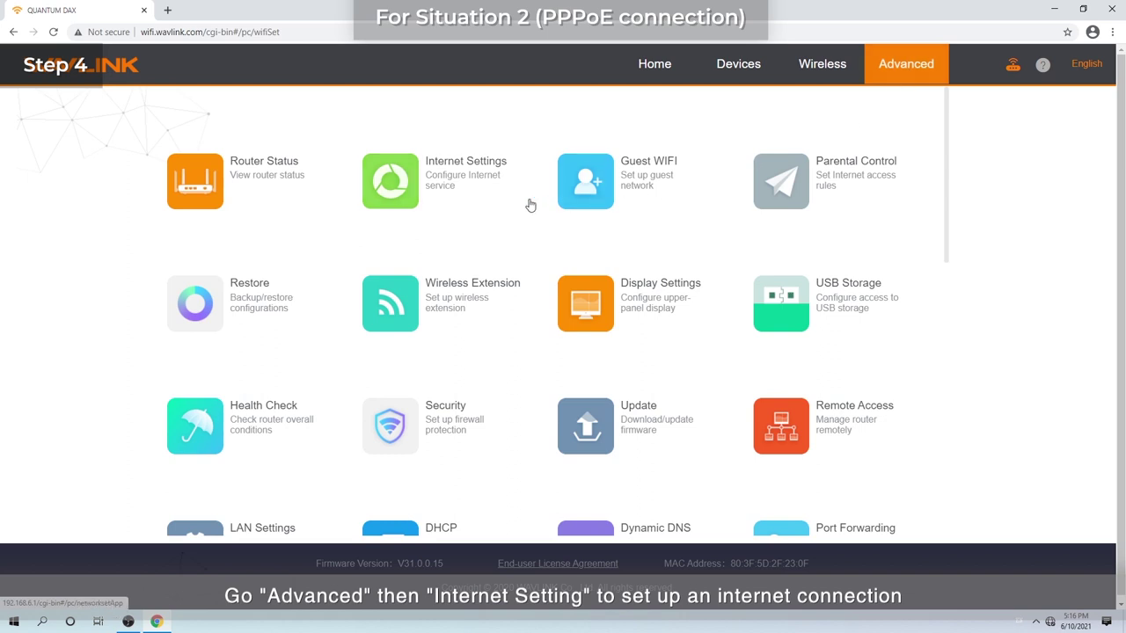
pyautogui.click(463, 173)
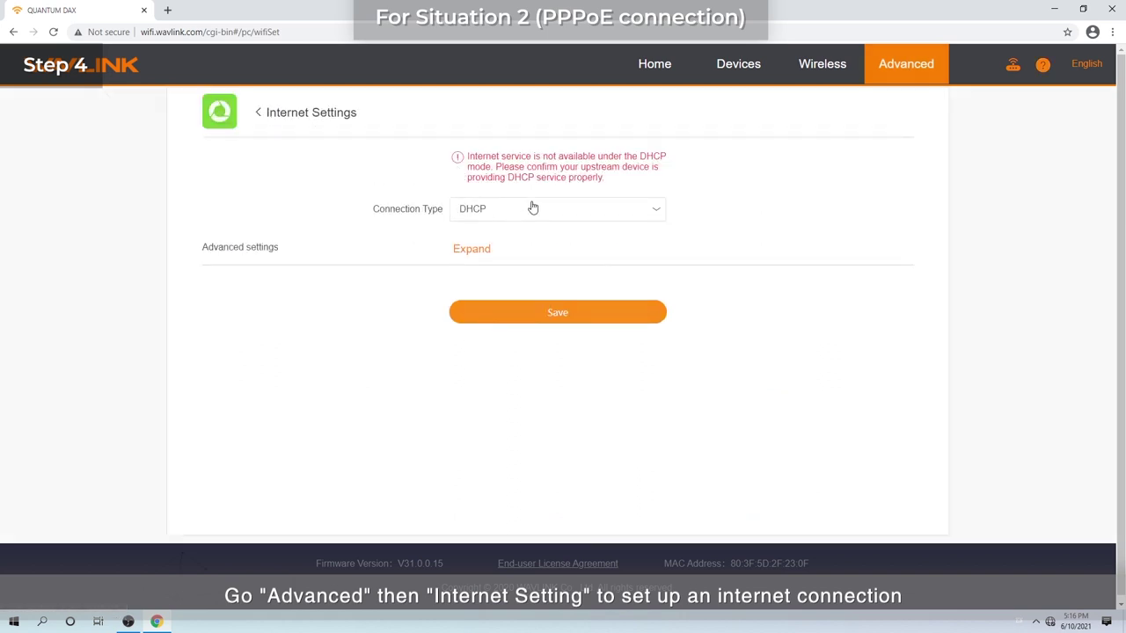
pyautogui.click(533, 207)
pyautogui.click(493, 233)
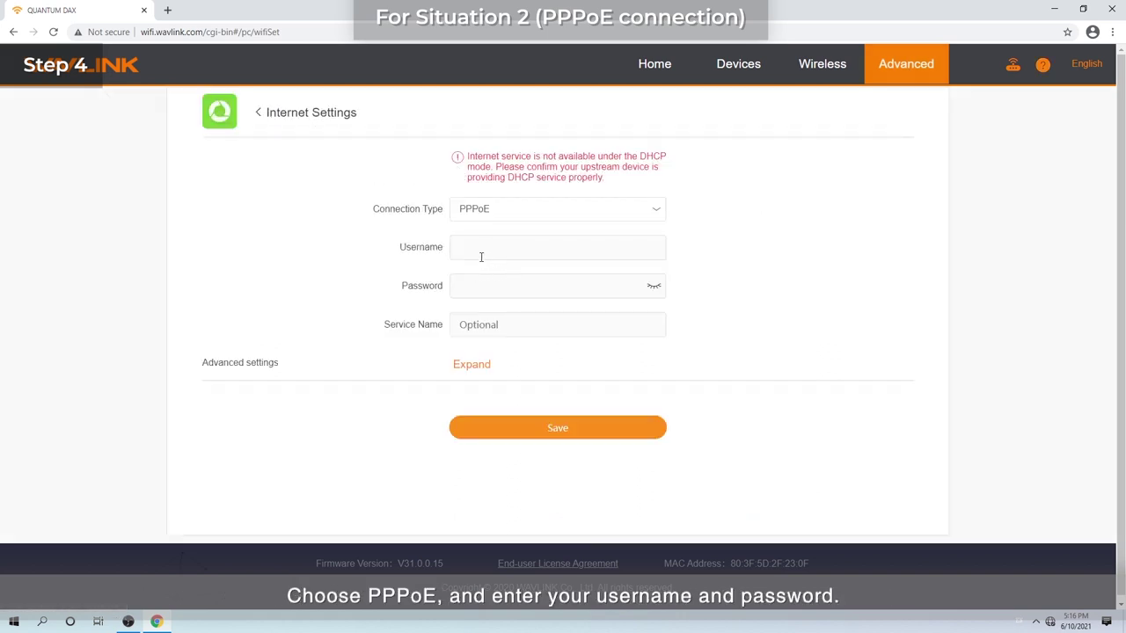
pyautogui.click(487, 242)
pyautogui.write('wavlink')
pyautogui.click(574, 288)
pyautogui.write('wavlink')
pyautogui.click(565, 427)
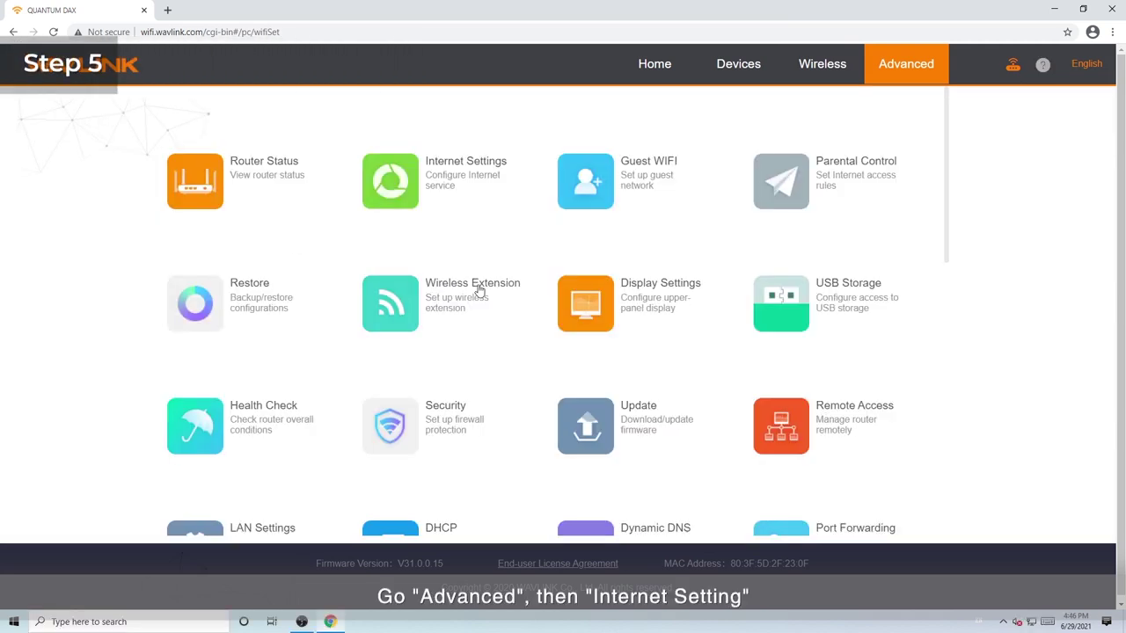
# Expand Internet Settings, enable User-defined DNS with 8.8.8.8 and 8.8.4.4, and save
pyautogui.click(450, 169)
pyautogui.click(477, 231)
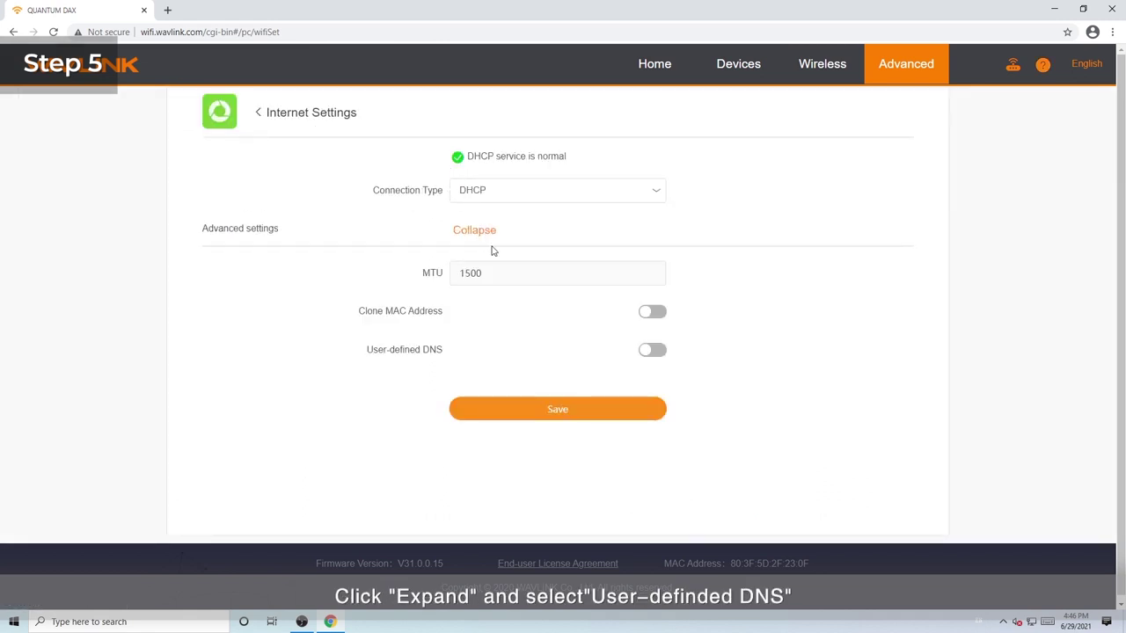
pyautogui.click(651, 350)
pyautogui.moveTo(580, 379); pyautogui.dragTo(453, 393)
pyautogui.write('8')
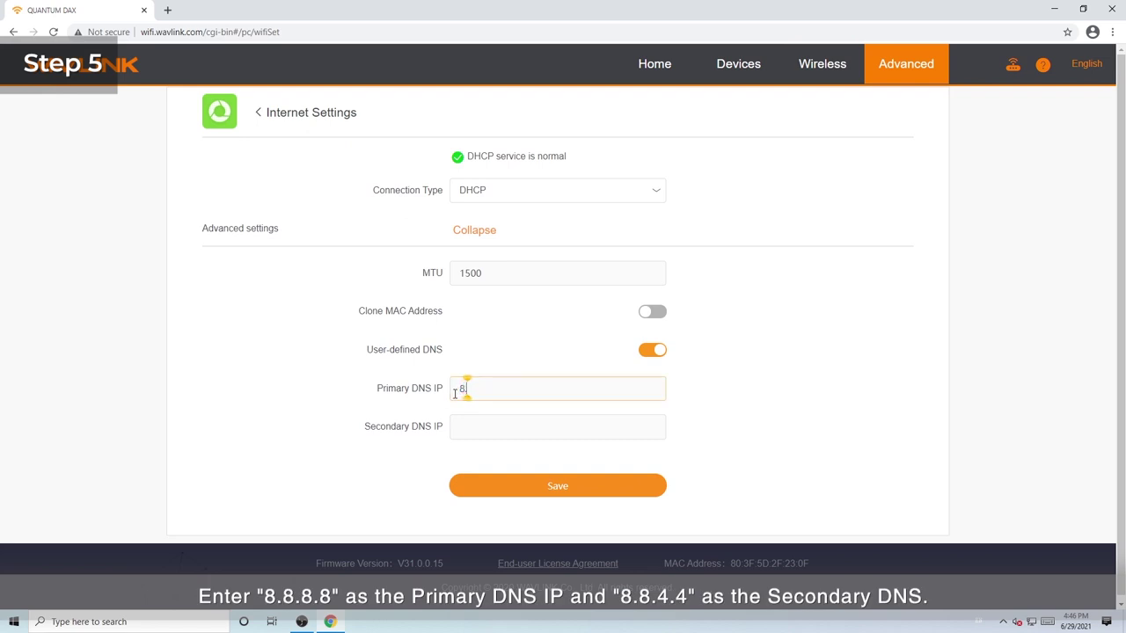
pyautogui.write('.8.8.8')
pyautogui.click(484, 426)
pyautogui.write('8.8')
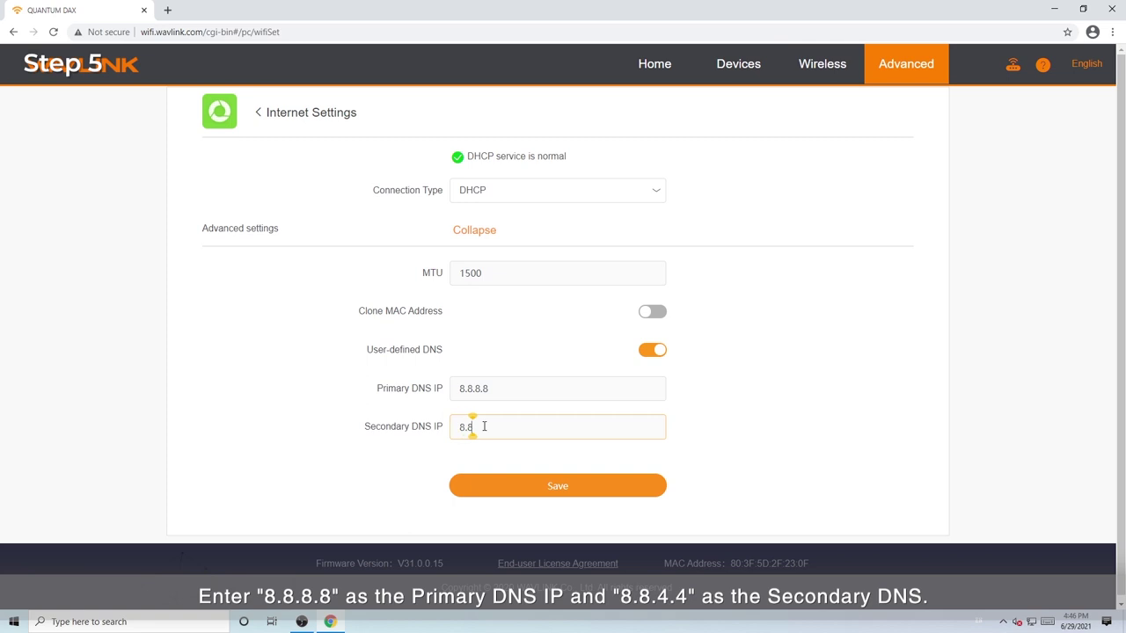
pyautogui.write('.4.')
pyautogui.click(563, 489)
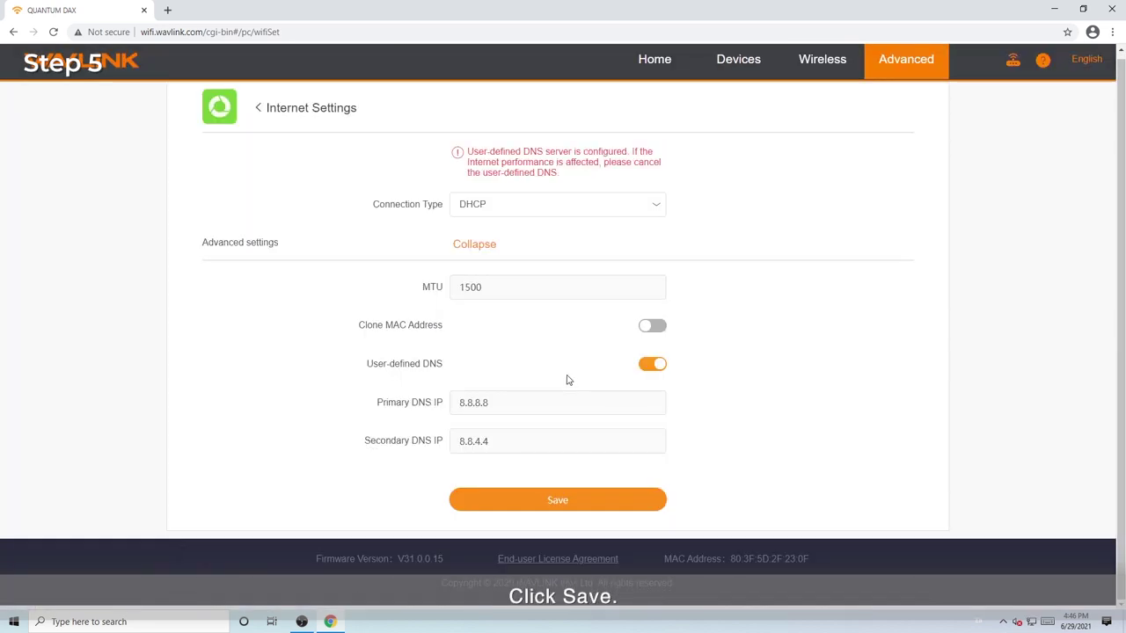